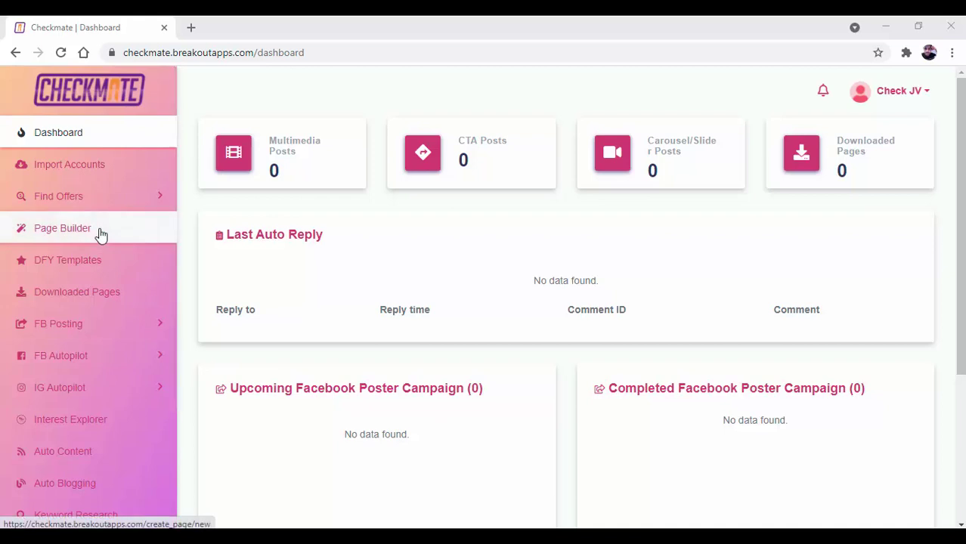
# Go to the page builder, browse the available templates, and open the first template in the gallery for designing
pyautogui.click(100, 234)
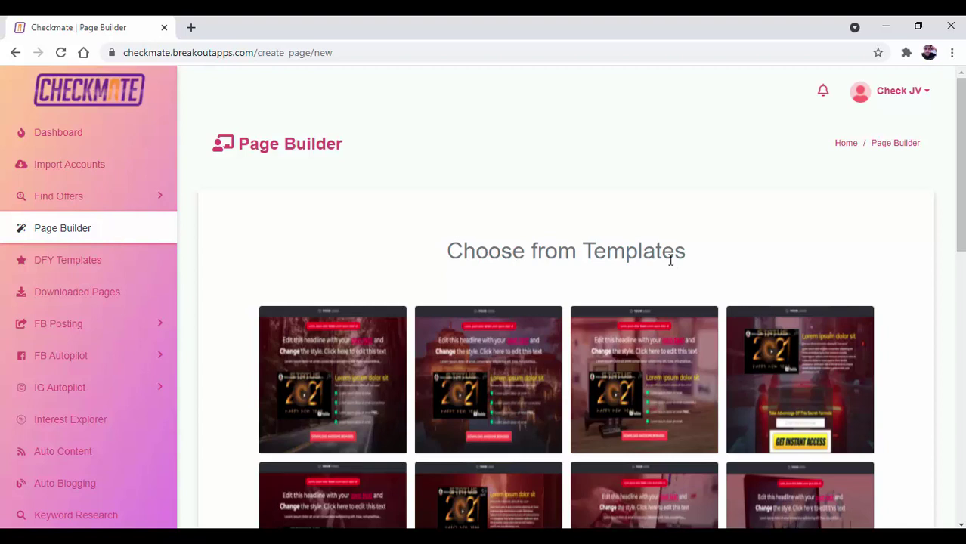
pyautogui.scroll(-5, 670, 260)
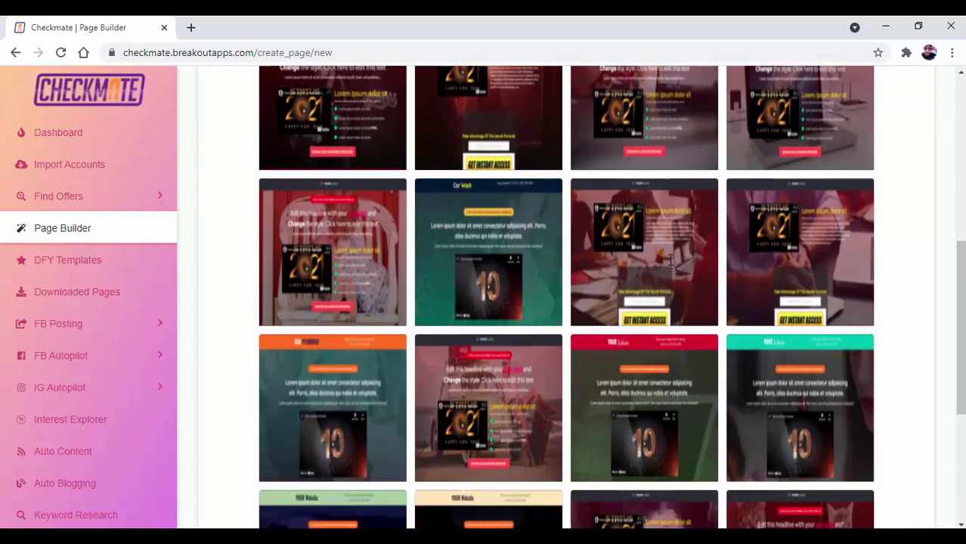
pyautogui.scroll(5, 671, 260)
pyautogui.scroll(1, 671, 260)
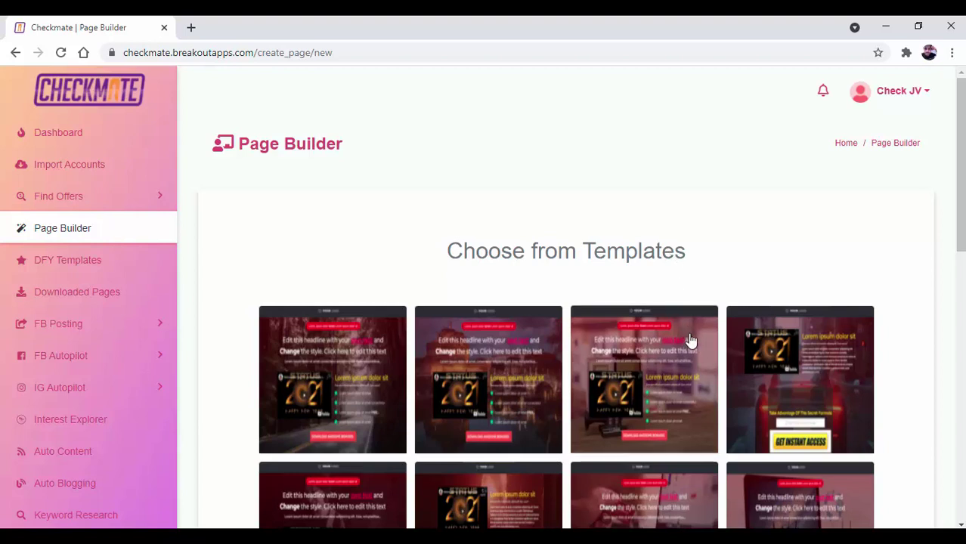
pyautogui.moveTo(668, 399)
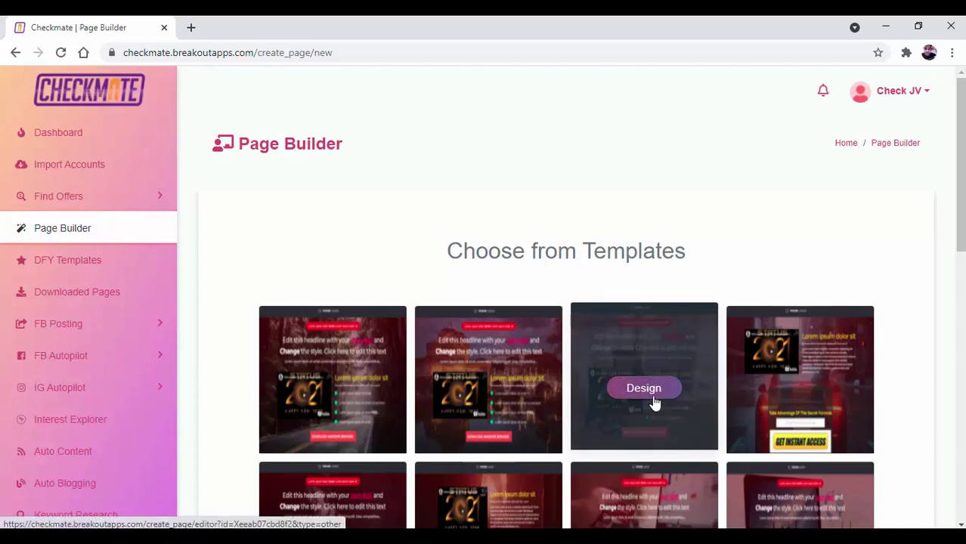
pyautogui.scroll(-2, 655, 402)
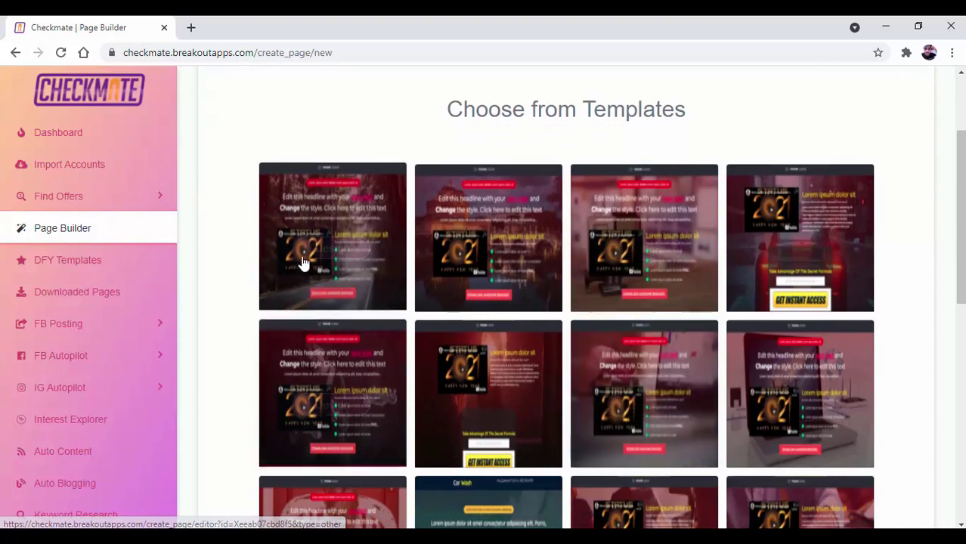
pyautogui.moveTo(334, 243)
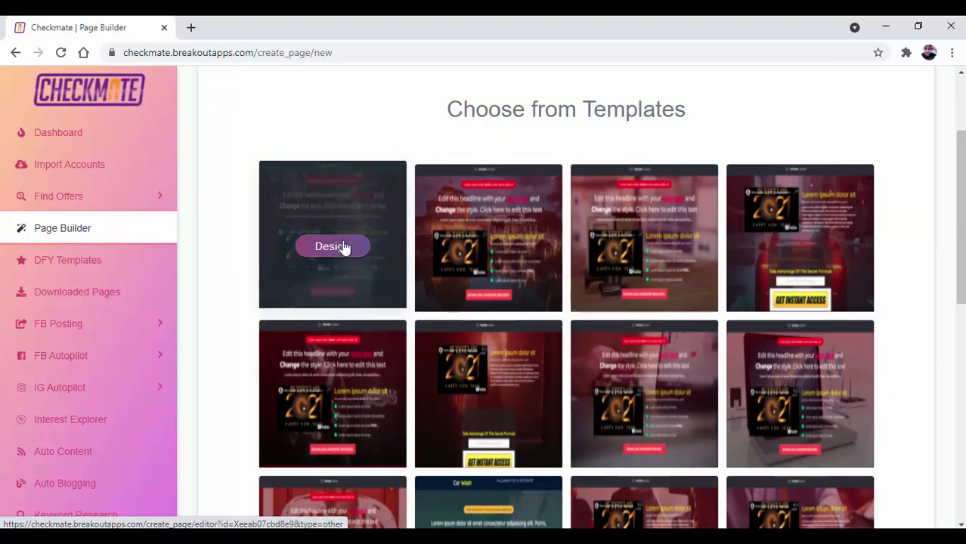
pyautogui.click(343, 248)
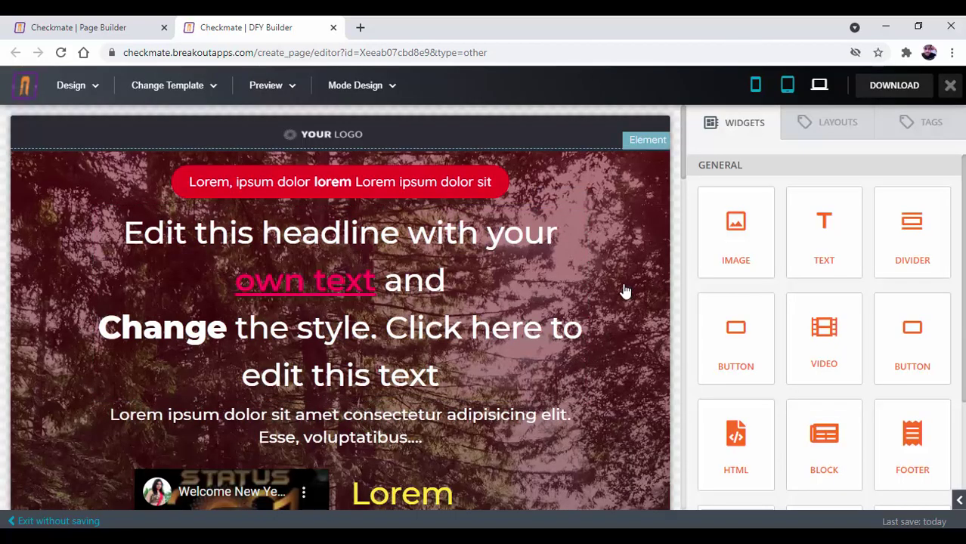
# Inspect the properties of the header logo, and select the whole text line in the red banner below it
pyautogui.scroll(-5, 625, 291)
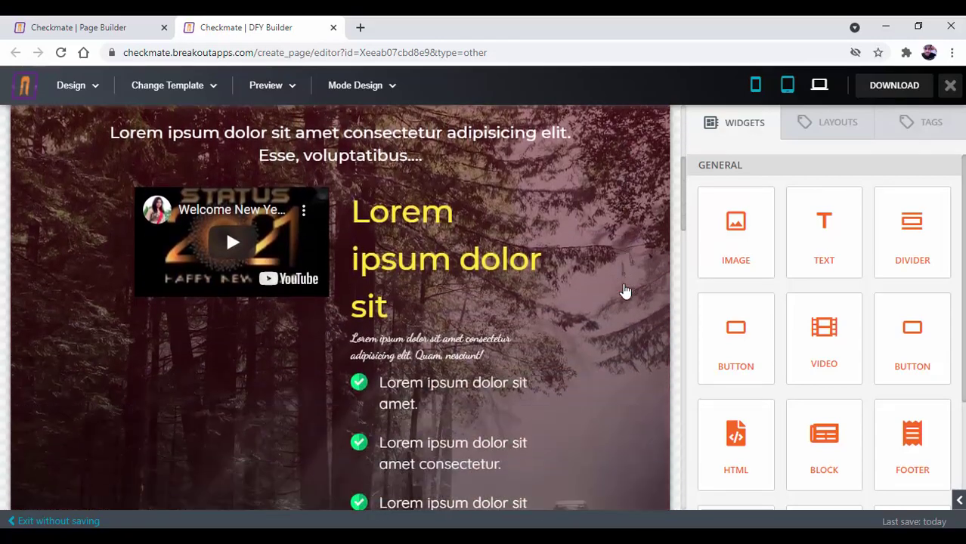
pyautogui.scroll(5, 604, 343)
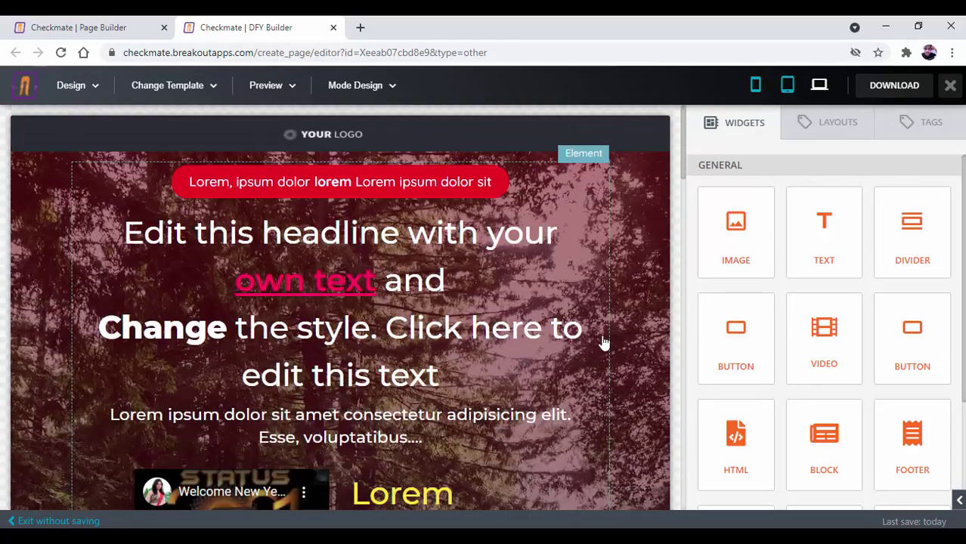
pyautogui.click(323, 138)
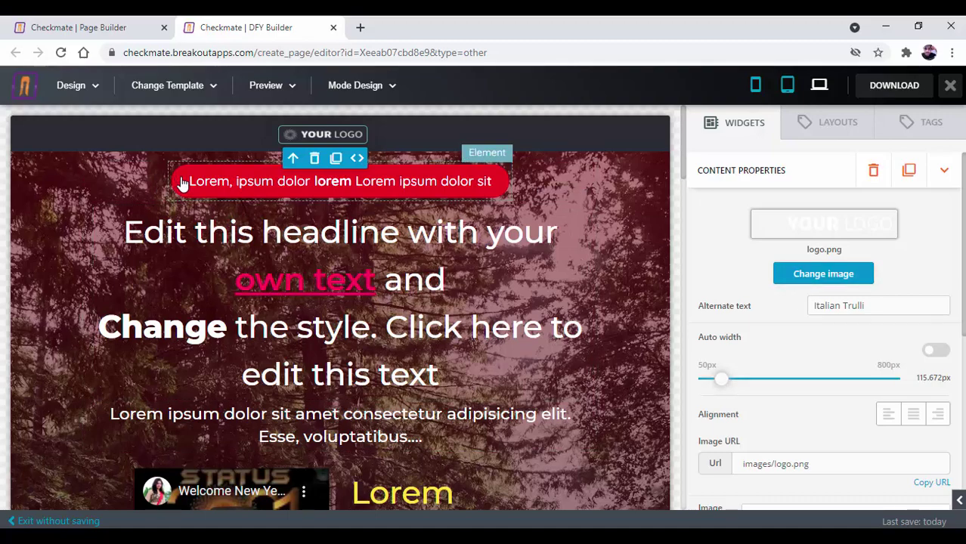
pyautogui.click(491, 183)
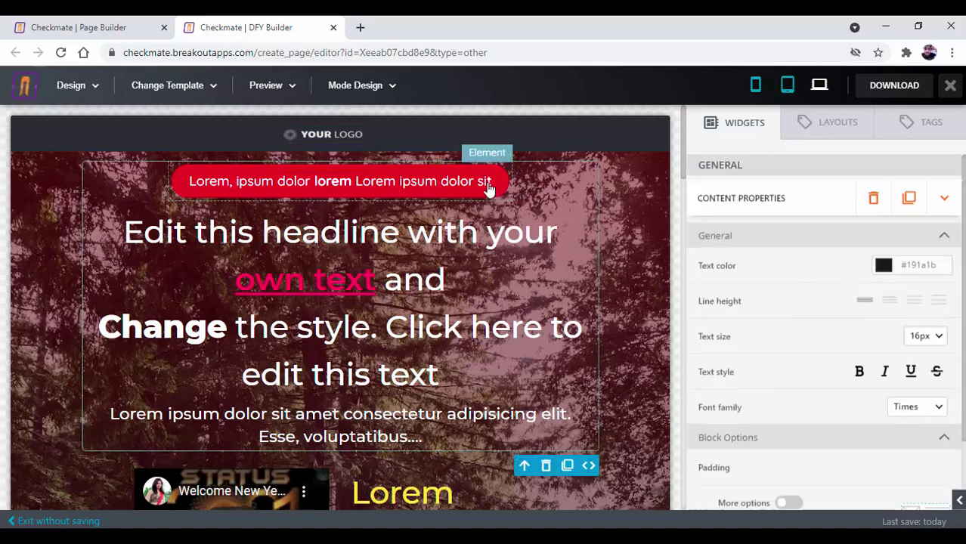
pyautogui.click(491, 181)
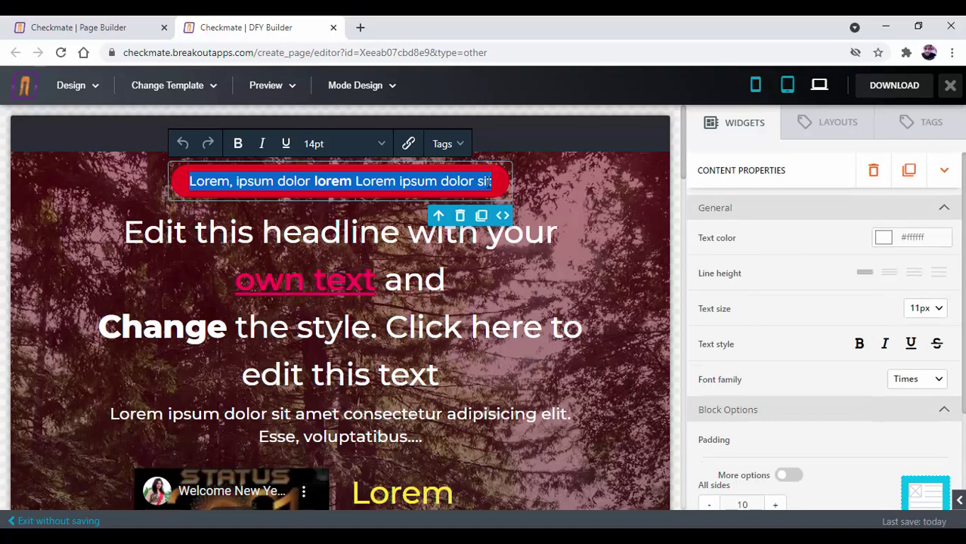
# Examine the template's sections, including the headline, video, checklist, download button, and the numbered bonus blocks
pyautogui.scroll(-1, 464, 368)
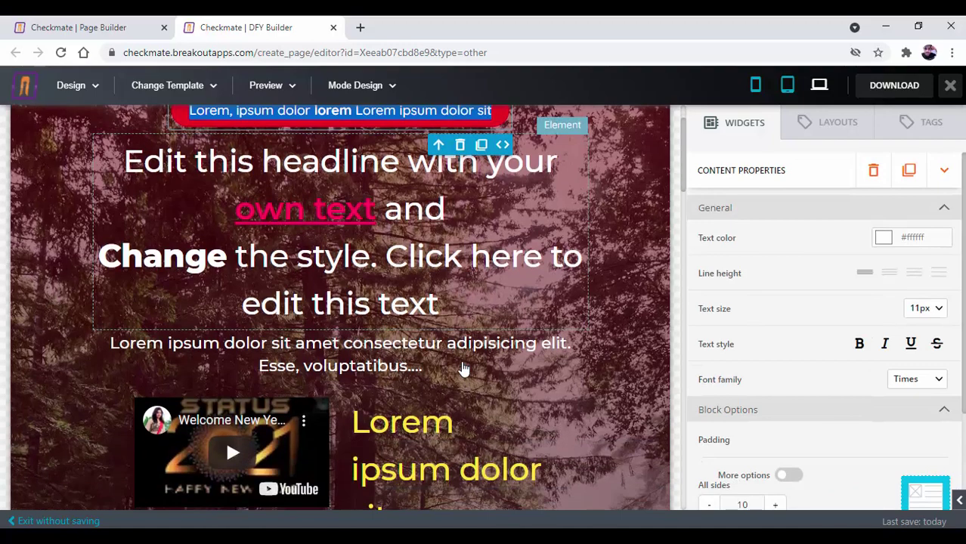
pyautogui.scroll(-2, 486, 351)
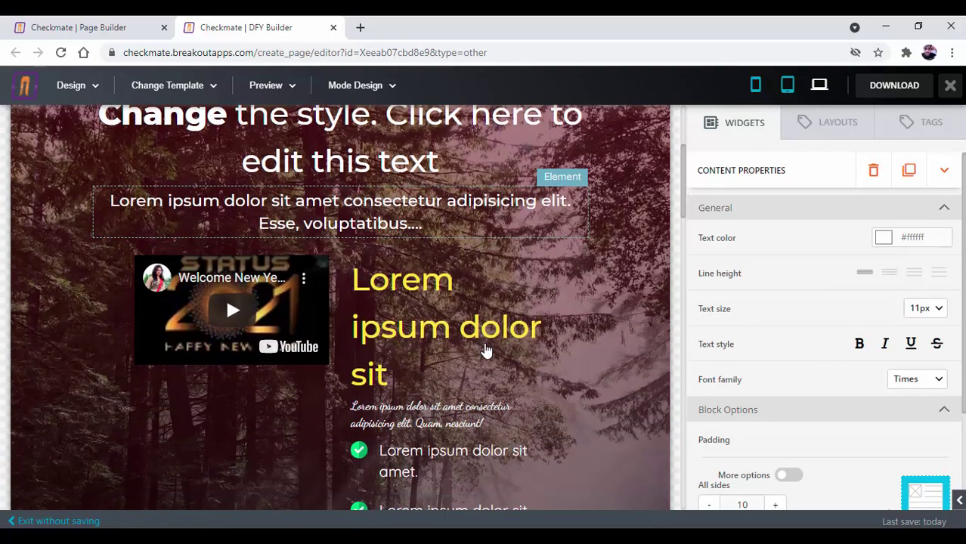
pyautogui.scroll(-1, 486, 352)
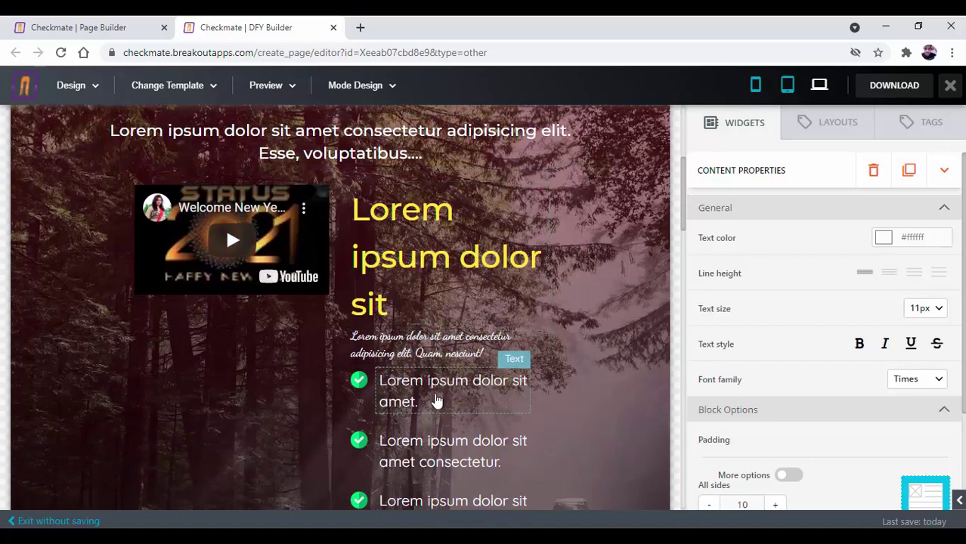
pyautogui.scroll(-4, 430, 406)
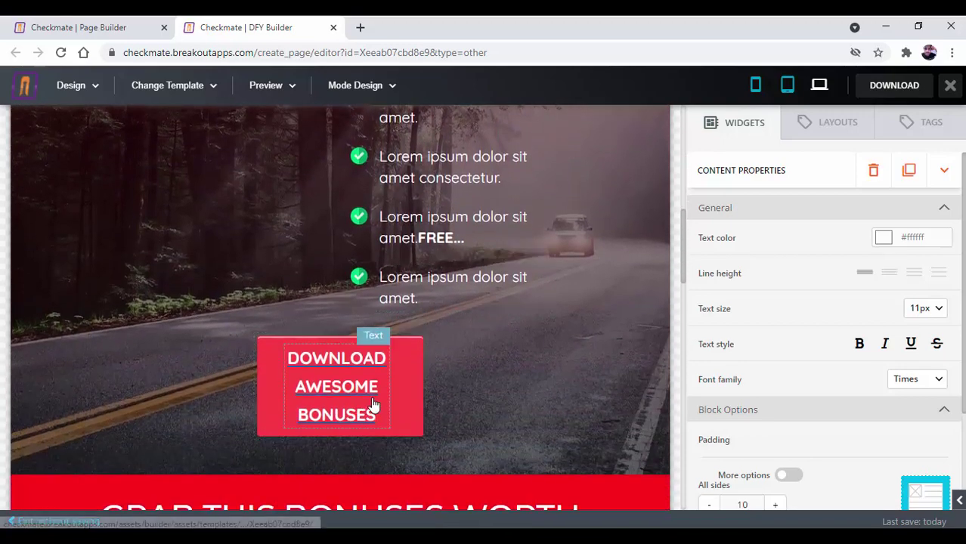
pyautogui.scroll(-6, 372, 406)
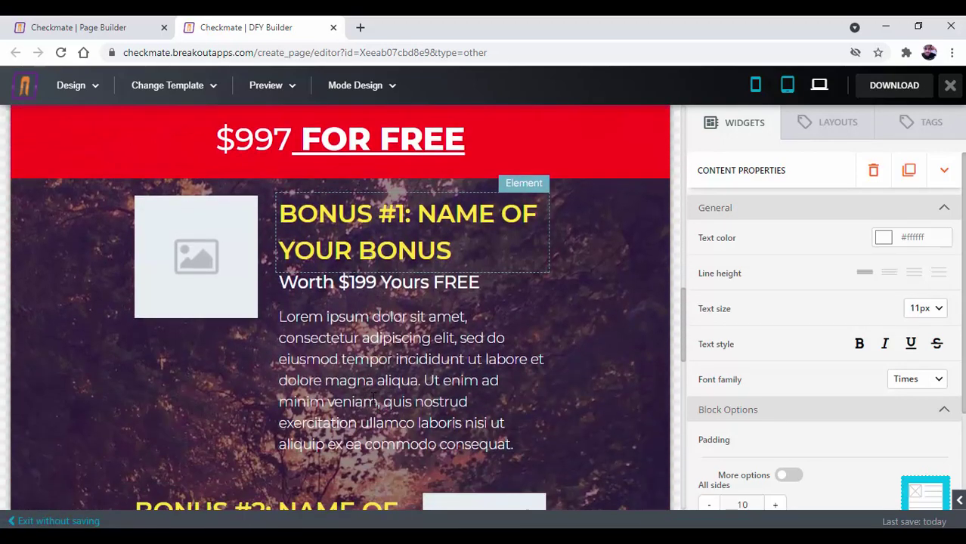
pyautogui.scroll(-2, 373, 402)
pyautogui.scroll(-4, 372, 403)
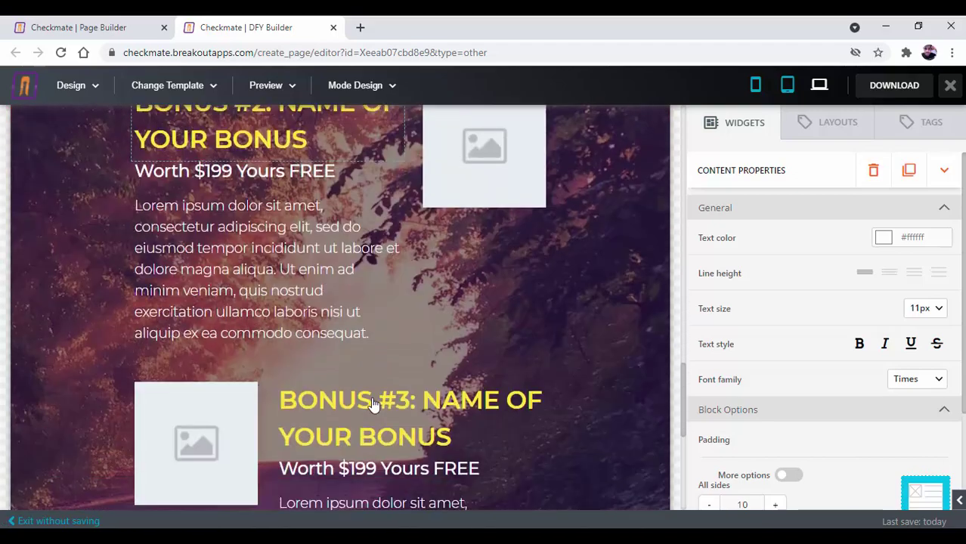
pyautogui.scroll(-2, 373, 404)
pyautogui.scroll(14, 372, 405)
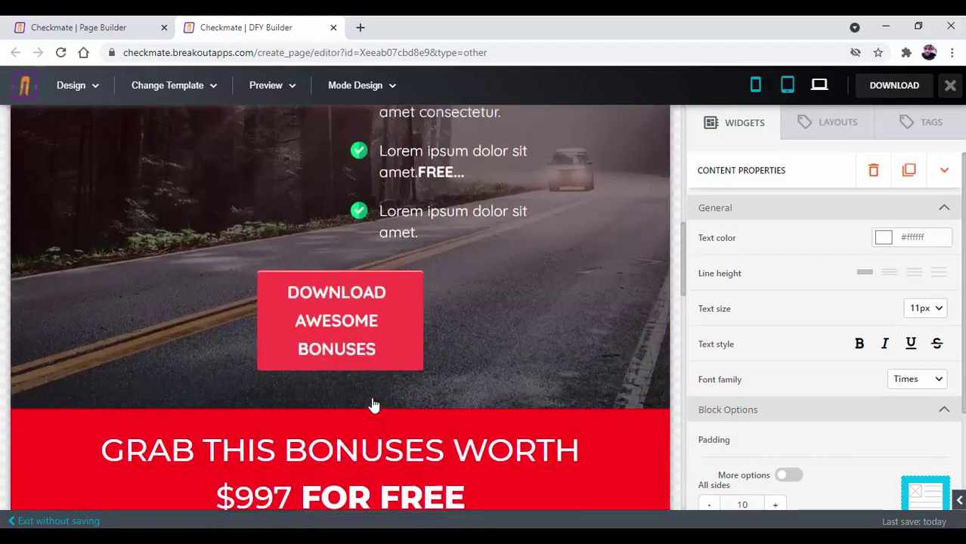
pyautogui.scroll(8, 372, 405)
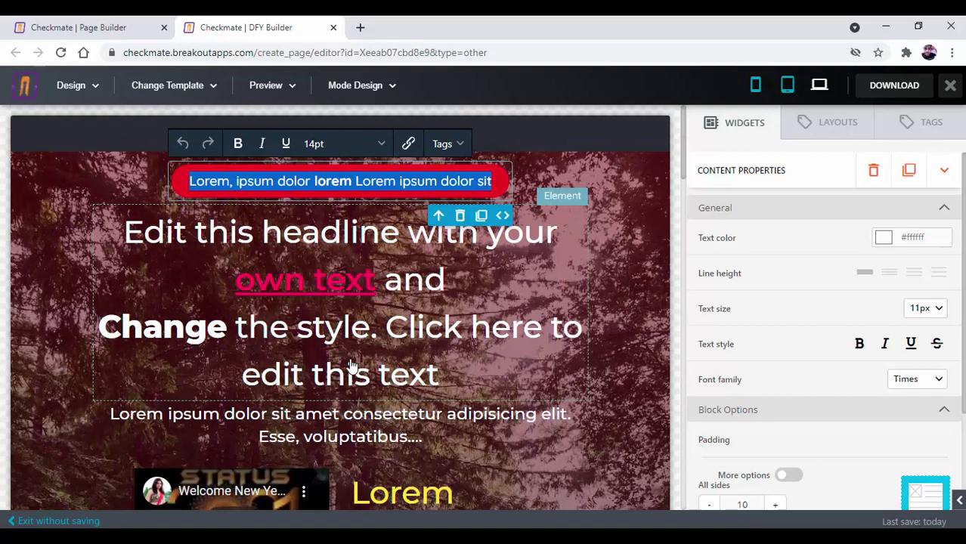
pyautogui.scroll(-3, 463, 385)
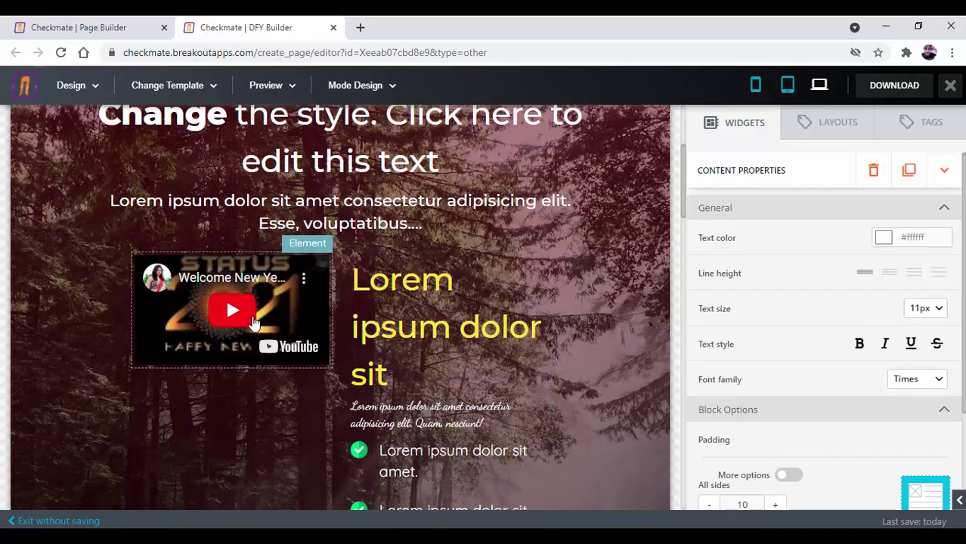
pyautogui.scroll(-10, 257, 326)
pyautogui.scroll(10, 257, 329)
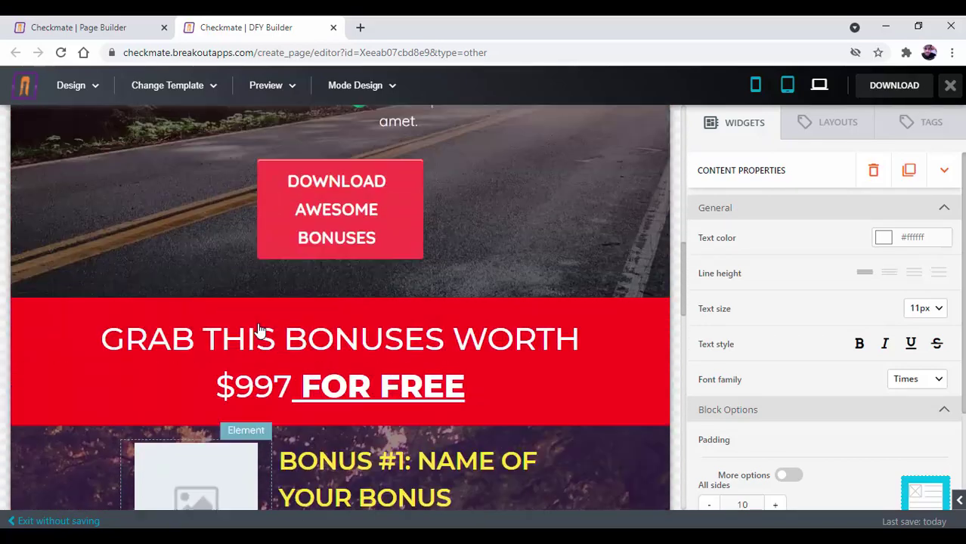
pyautogui.scroll(2, 259, 330)
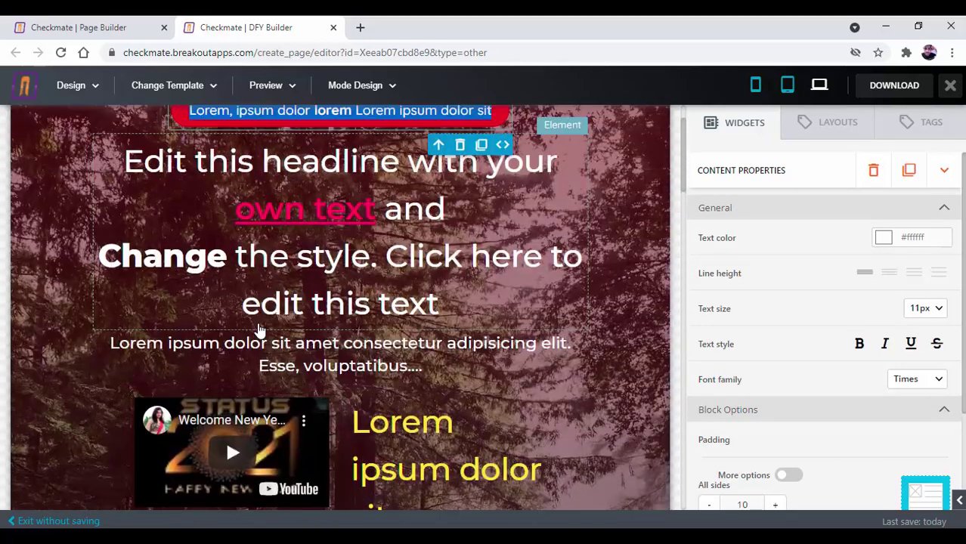
pyautogui.scroll(-3, 258, 330)
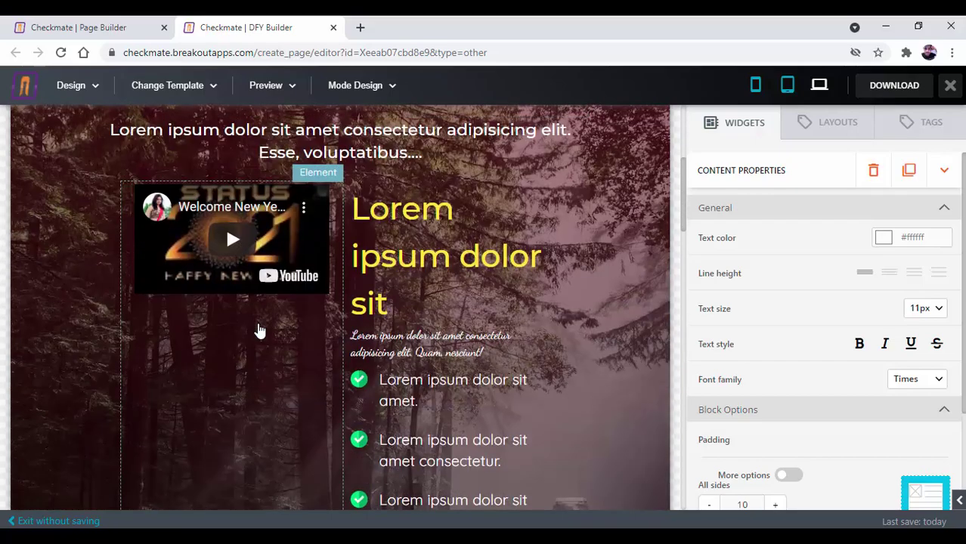
pyautogui.scroll(-12, 259, 330)
pyautogui.scroll(-3, 259, 330)
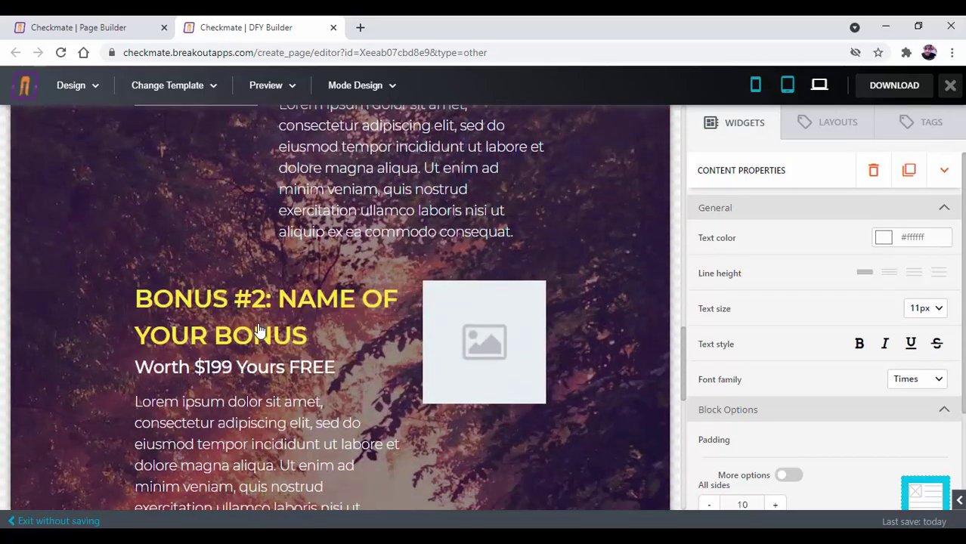
pyautogui.scroll(2, 259, 330)
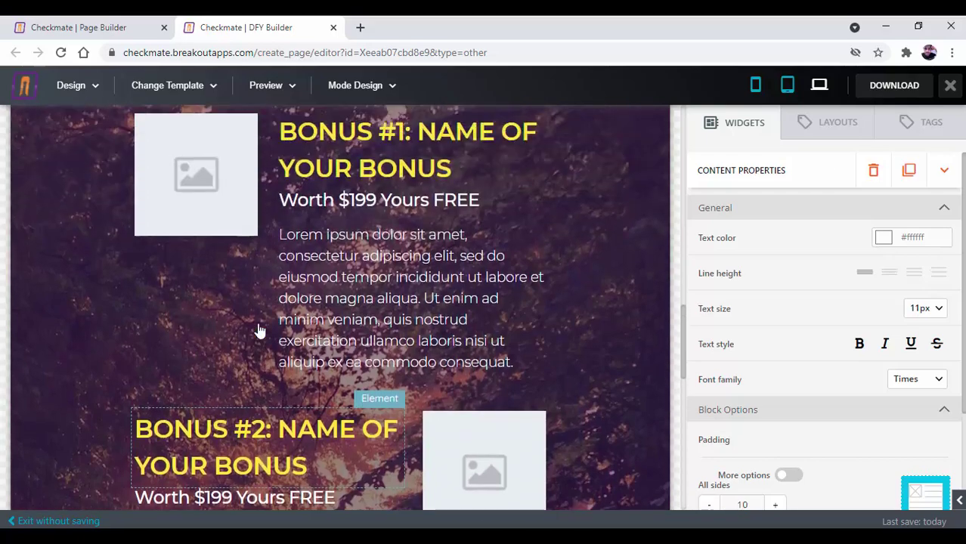
pyautogui.scroll(5, 547, 489)
pyautogui.scroll(15, 547, 489)
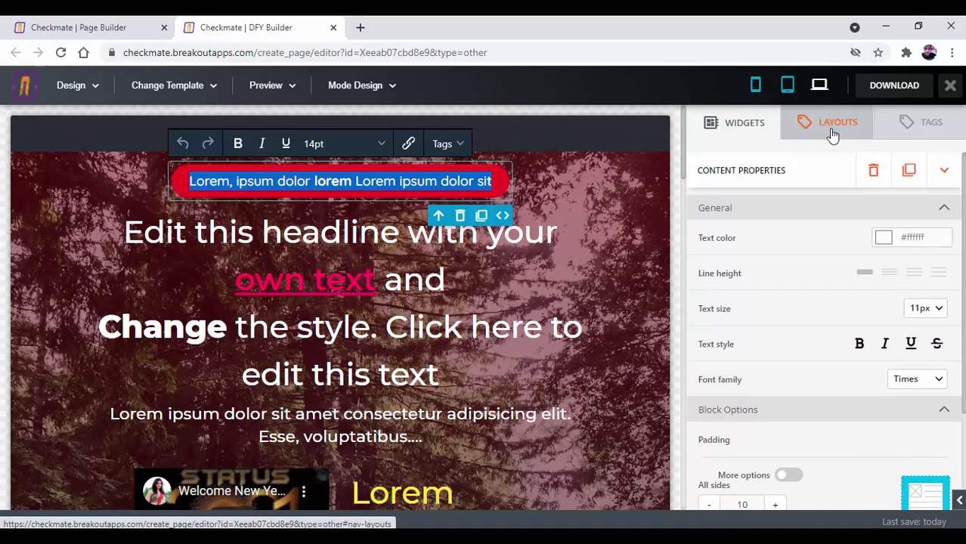
# Show the general widgets, expand the list to include the additional ones, and look through the complete selection
pyautogui.click(723, 133)
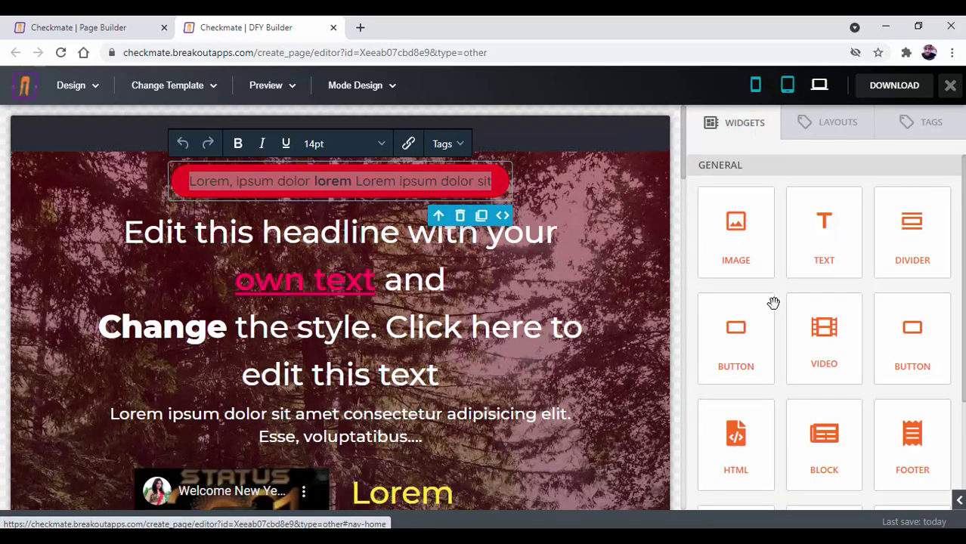
pyautogui.scroll(-2, 944, 318)
pyautogui.scroll(3, 926, 365)
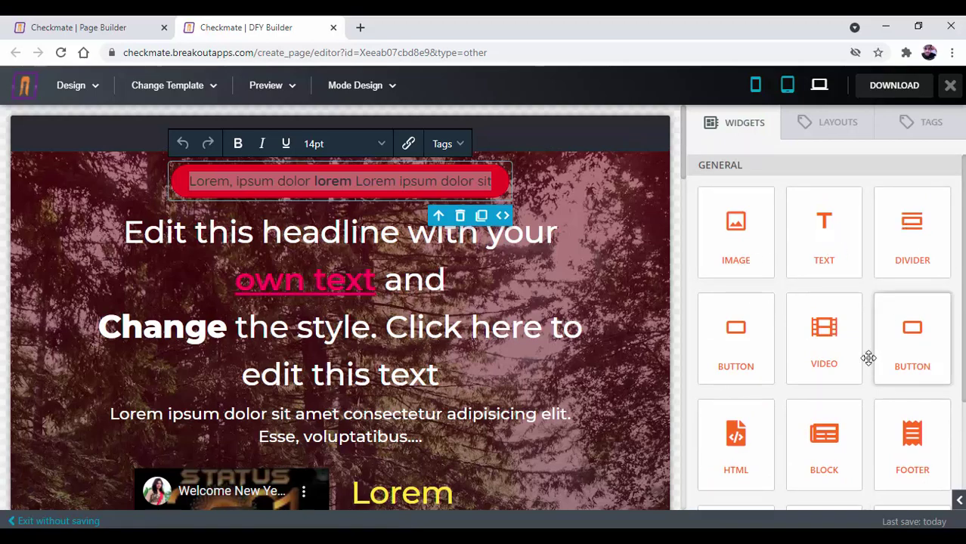
pyautogui.scroll(-3, 869, 359)
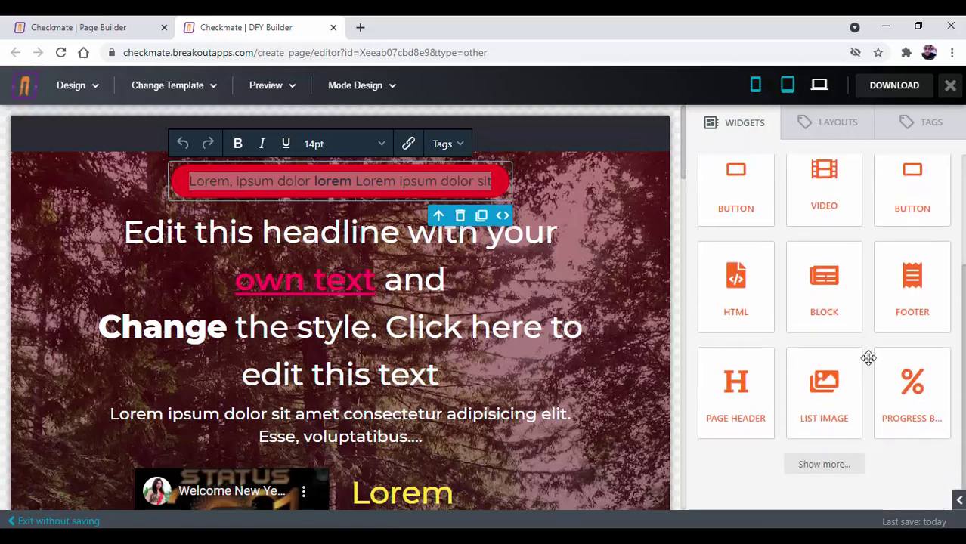
pyautogui.click(843, 465)
pyautogui.scroll(-1, 844, 459)
pyautogui.scroll(-2, 844, 459)
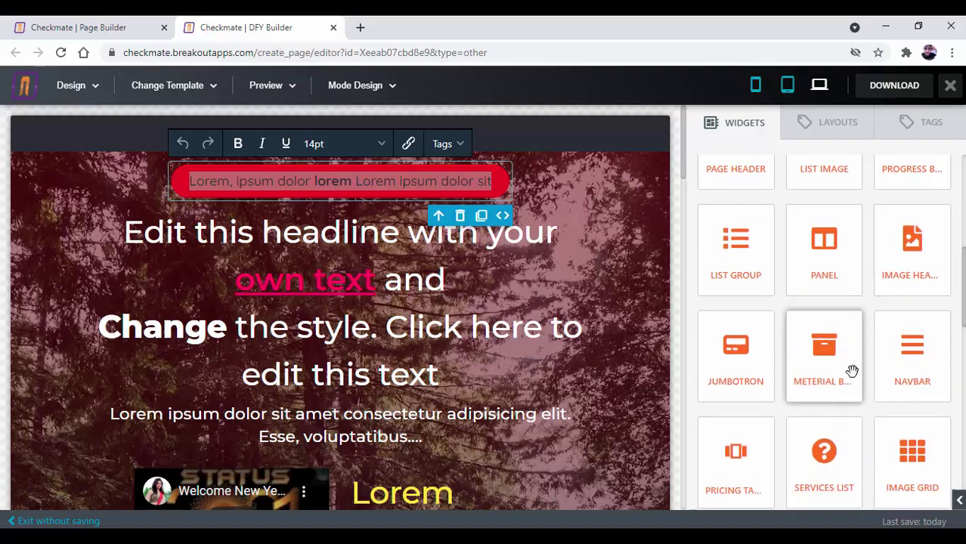
pyautogui.scroll(-4, 858, 372)
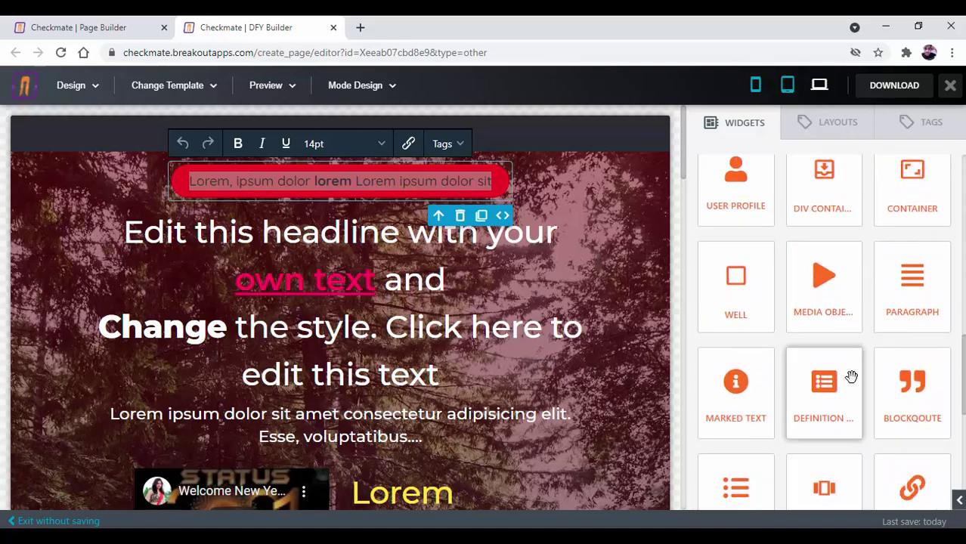
pyautogui.scroll(-3, 853, 380)
pyautogui.scroll(-2, 852, 384)
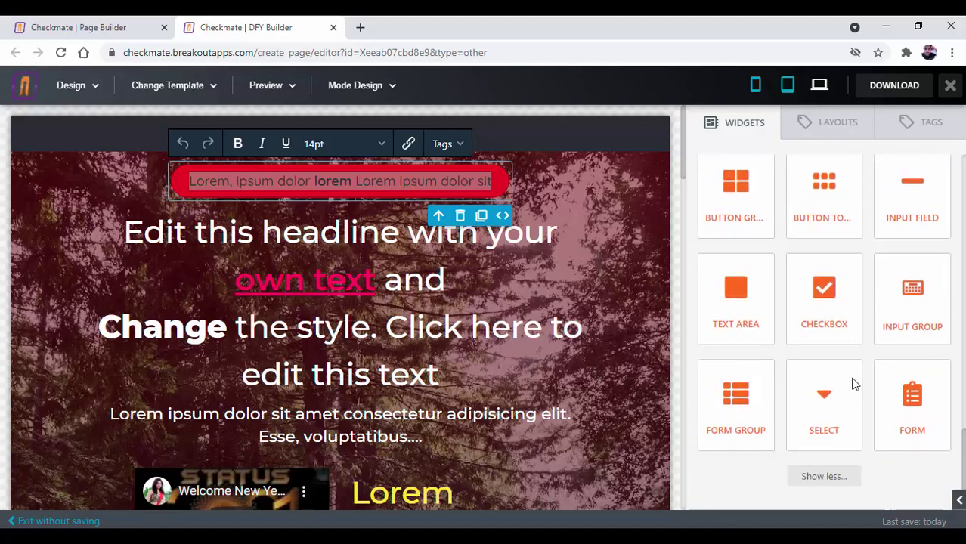
pyautogui.scroll(9, 890, 404)
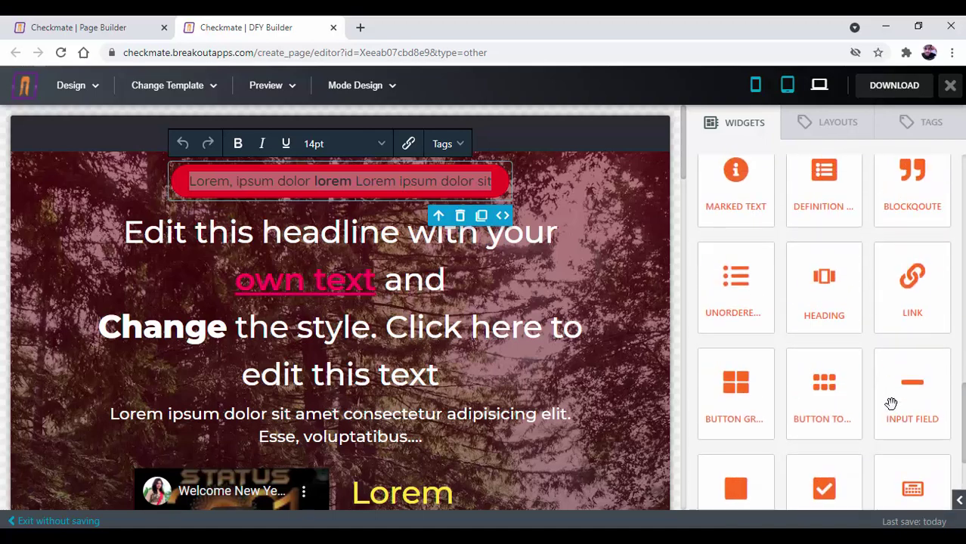
pyautogui.scroll(4, 893, 410)
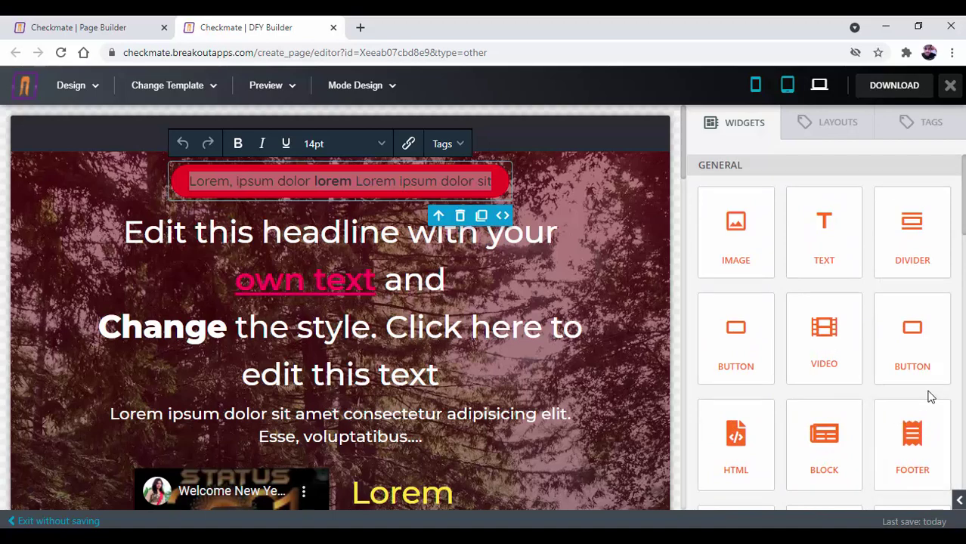
# Add a text widget between the red banner and the headline, and inspect its content properties
pyautogui.moveTo(825, 227); pyautogui.dragTo(476, 281)
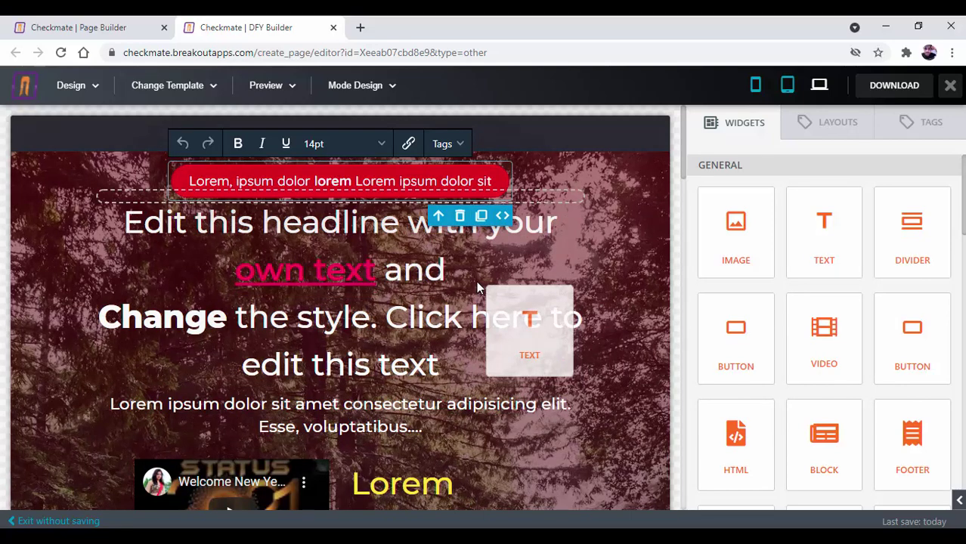
pyautogui.moveTo(476, 280); pyautogui.dragTo(476, 280)
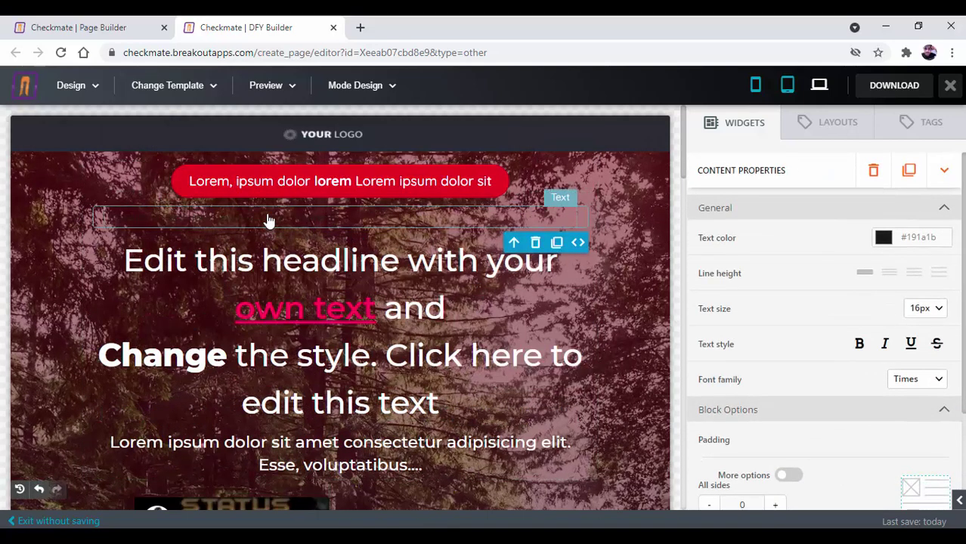
pyautogui.click(269, 219)
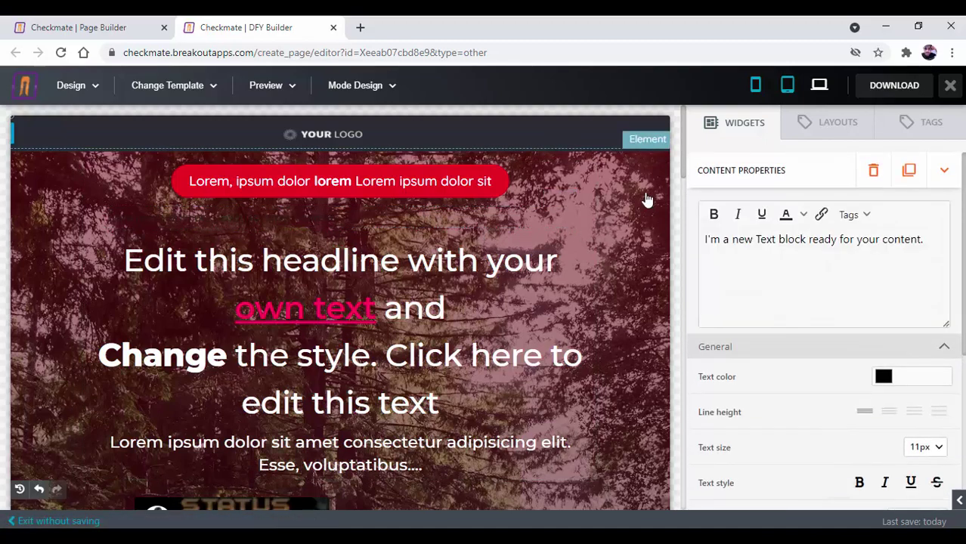
pyautogui.click(430, 224)
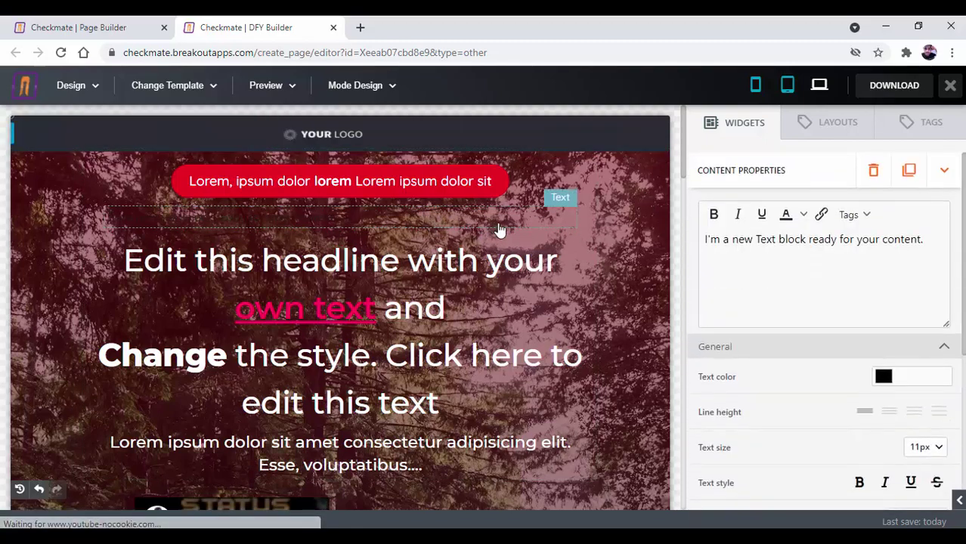
pyautogui.rightClick(517, 215)
pyautogui.click(470, 213)
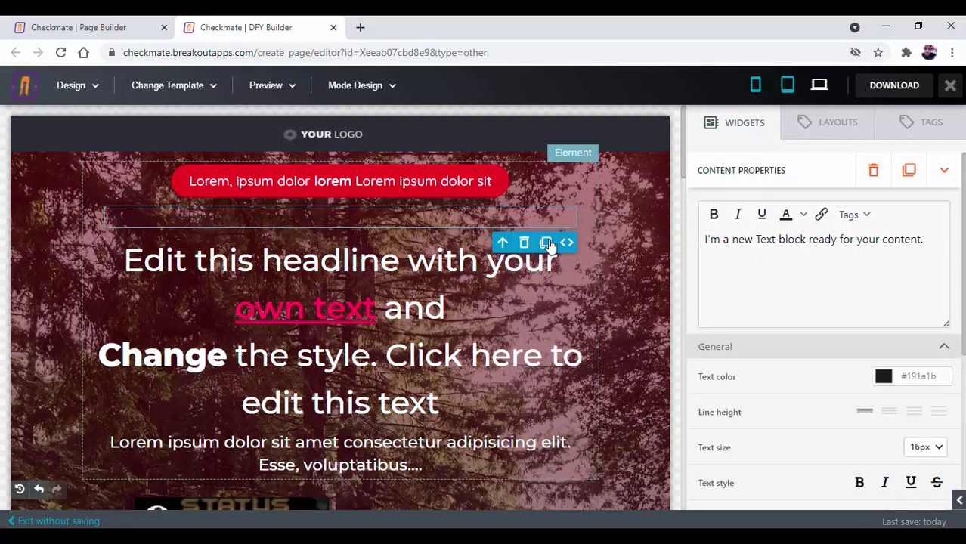
# Delete the new text block above the headline
pyautogui.click(873, 170)
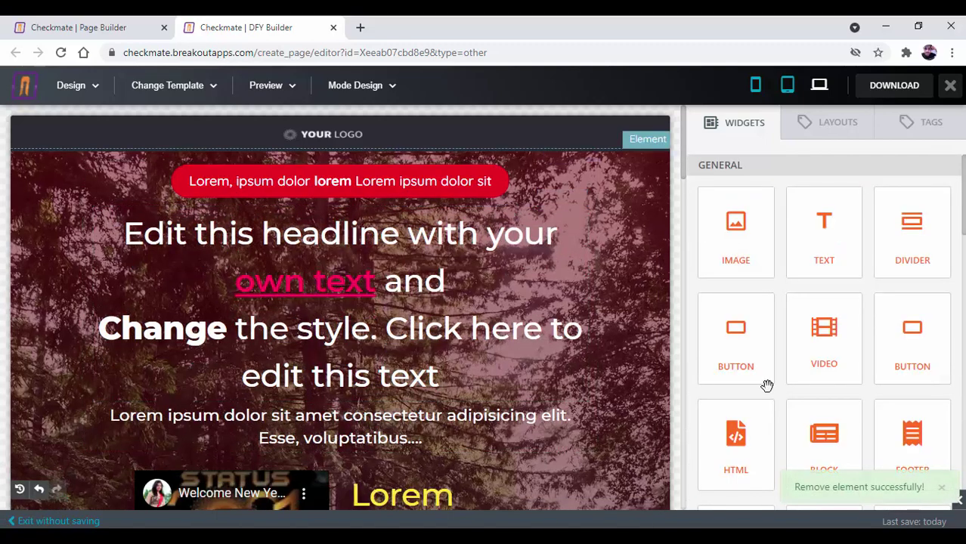
pyautogui.scroll(-3, 877, 362)
pyautogui.scroll(3, 883, 359)
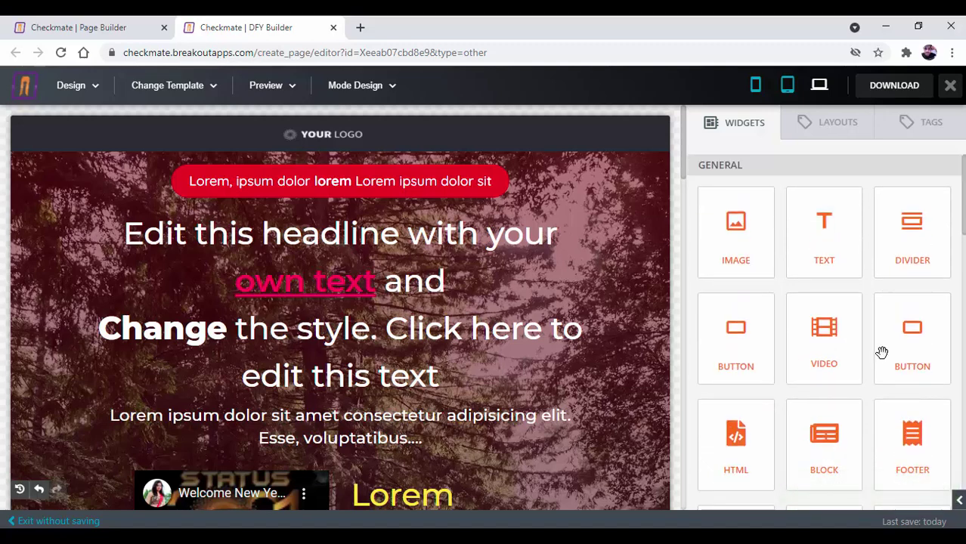
# Look over the available column layouts, and look through the list of insertable tags
pyautogui.click(825, 130)
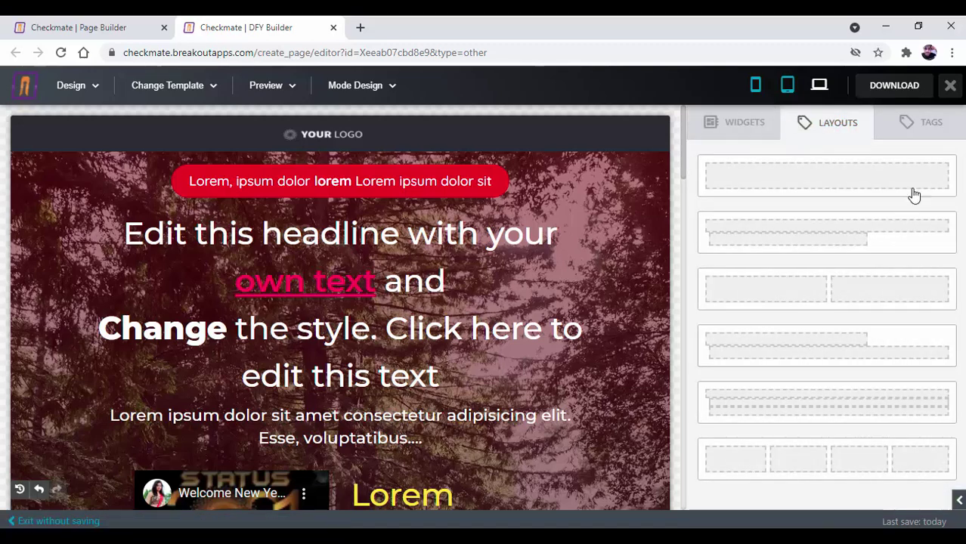
pyautogui.click(937, 138)
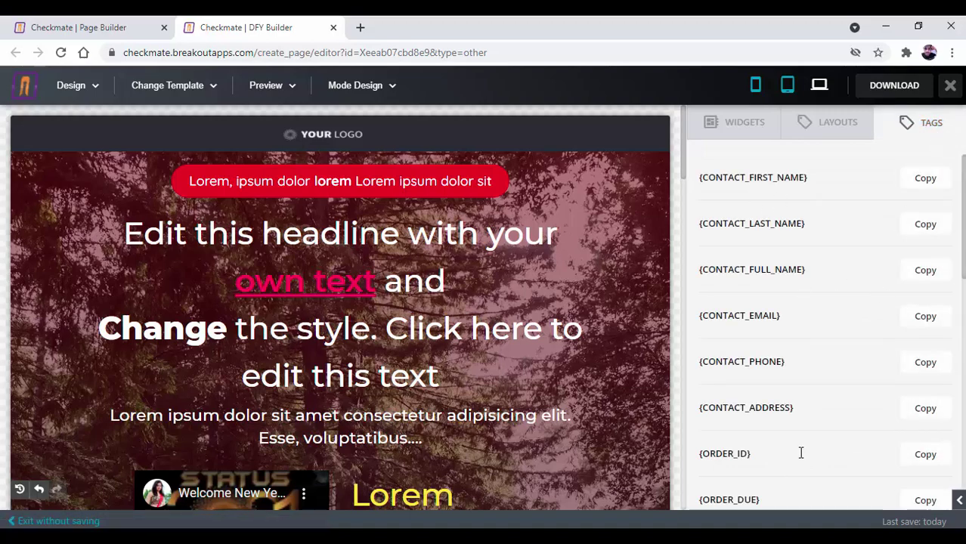
pyautogui.scroll(-5, 801, 448)
pyautogui.scroll(5, 805, 439)
# View the page at tablet and phone sizes, and return to the desktop size
pyautogui.click(787, 86)
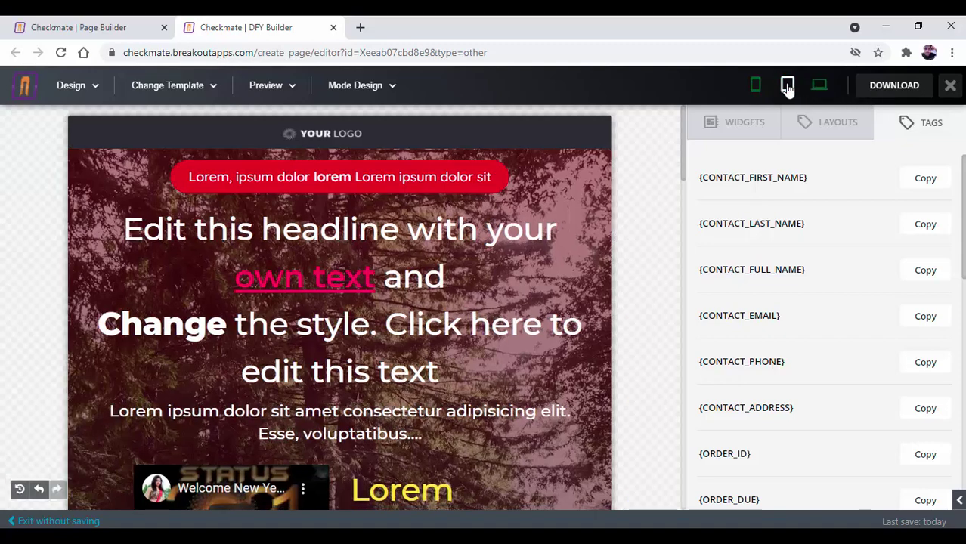
pyautogui.click(758, 87)
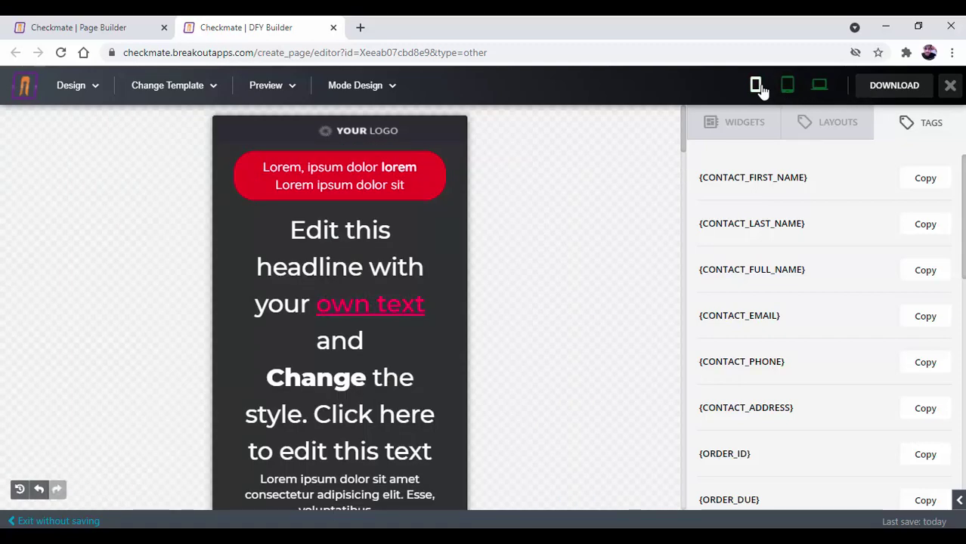
pyautogui.click(818, 87)
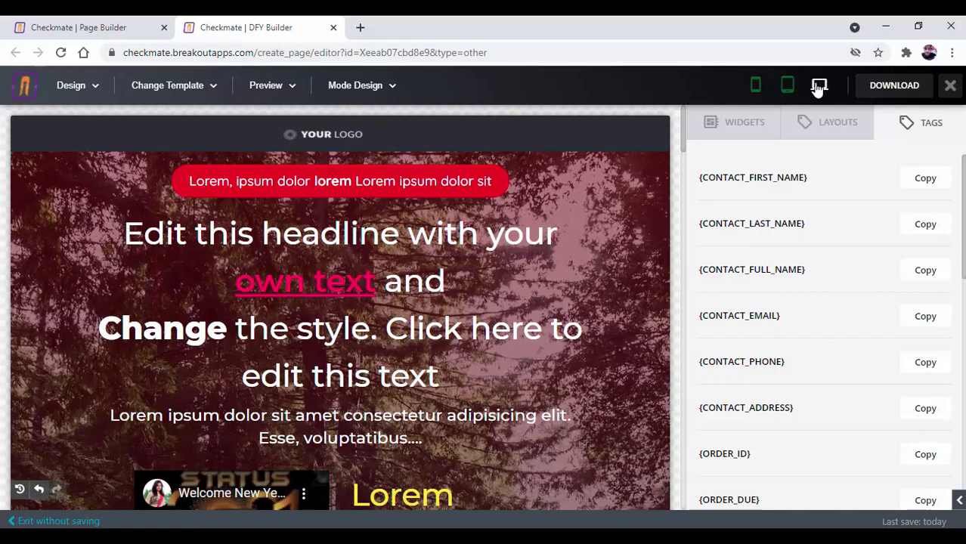
# Examine the options for changing the template, managing the design, previewing the page, and choosing the editing mode
pyautogui.click(191, 98)
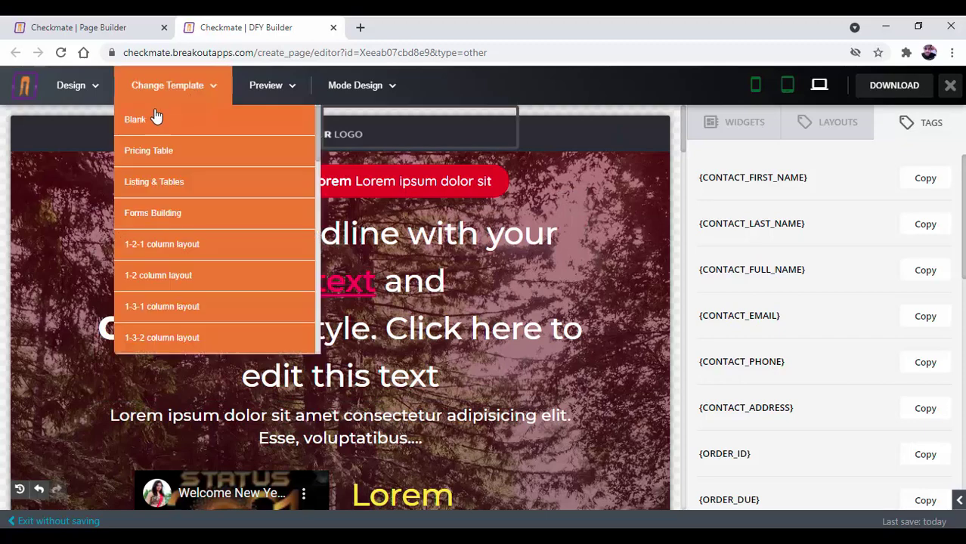
pyautogui.moveTo(138, 128)
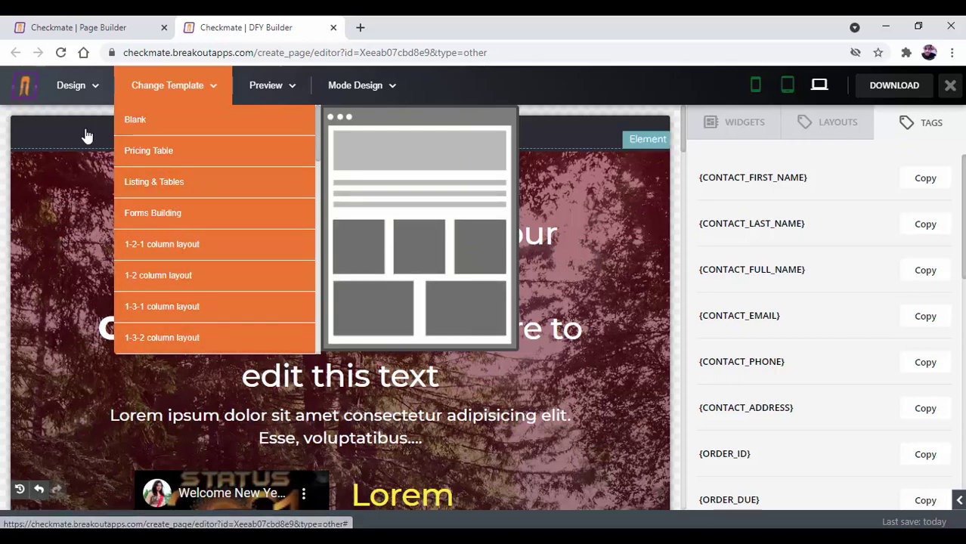
pyautogui.click(93, 91)
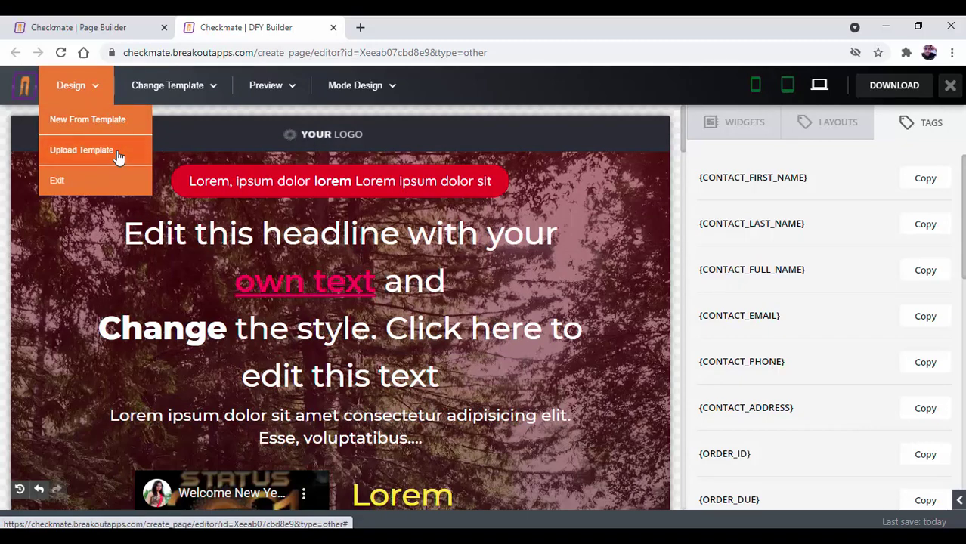
pyautogui.click(264, 89)
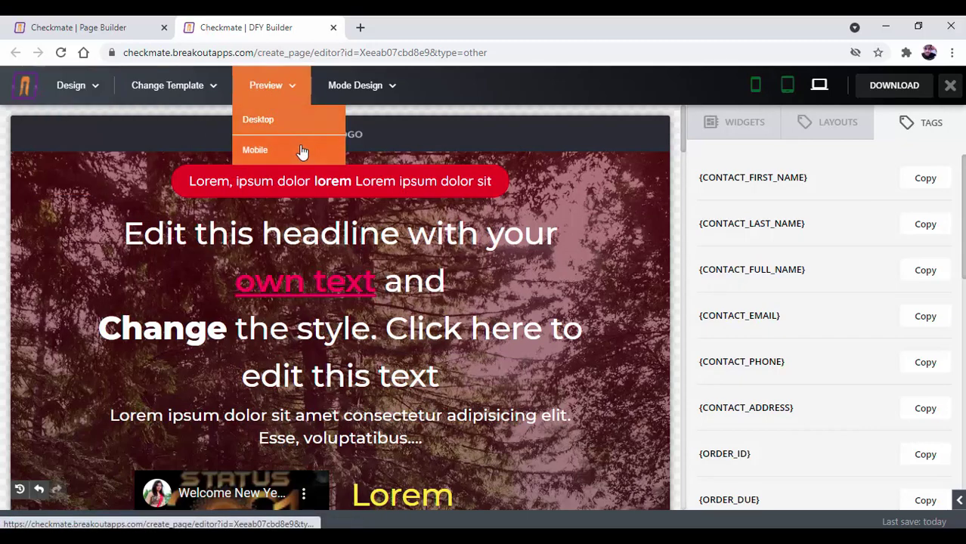
pyautogui.click(355, 86)
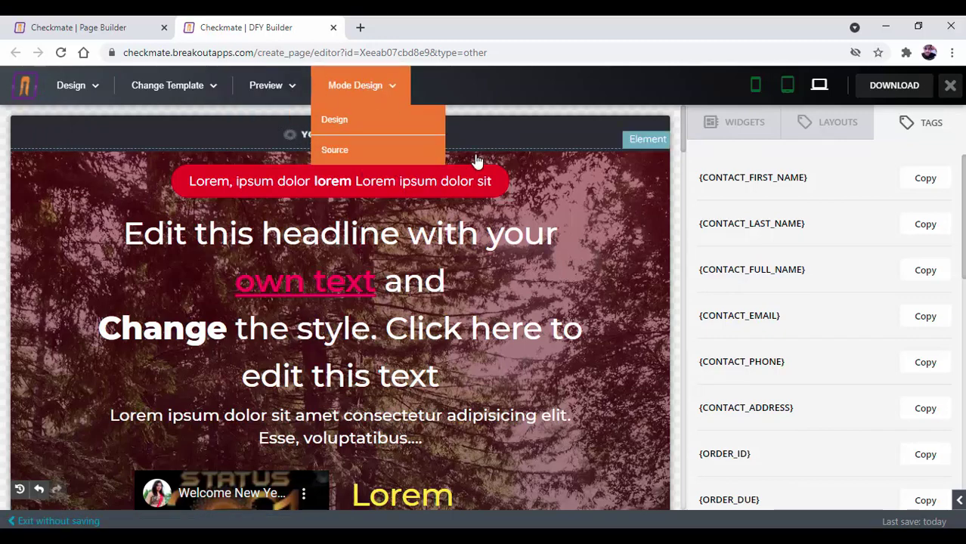
pyautogui.click(597, 220)
pyautogui.click(597, 220)
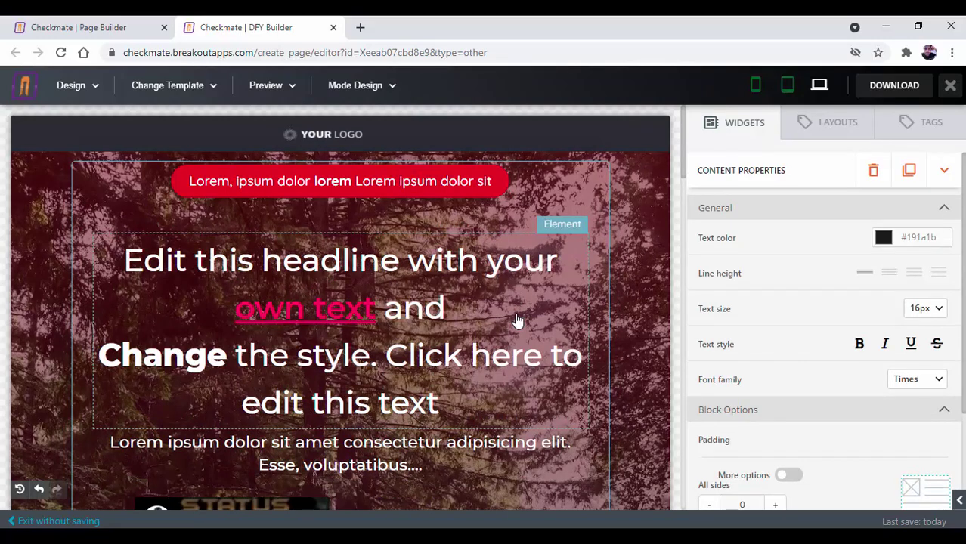
# Download the page, agreeing to save the current design before exporting
pyautogui.scroll(-5, 514, 323)
pyautogui.scroll(5, 466, 365)
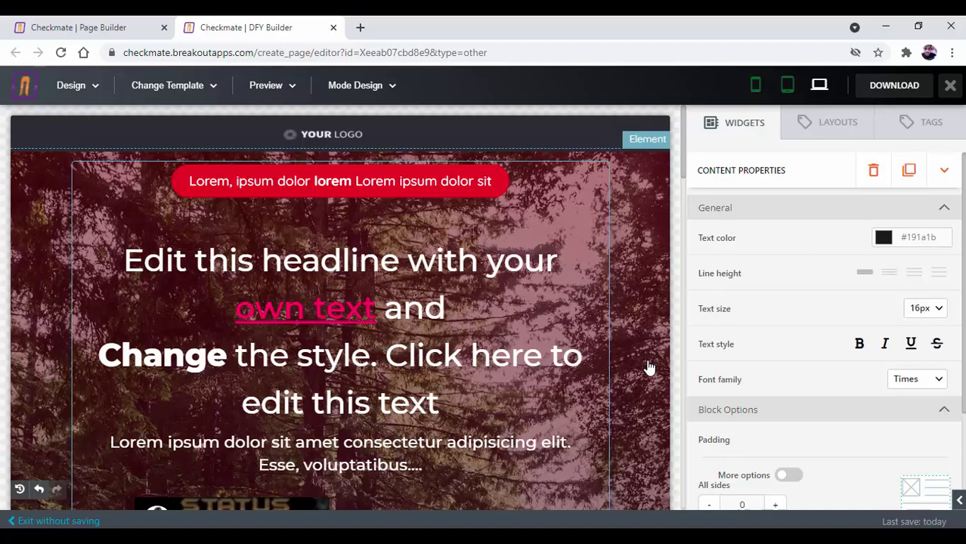
pyautogui.click(893, 89)
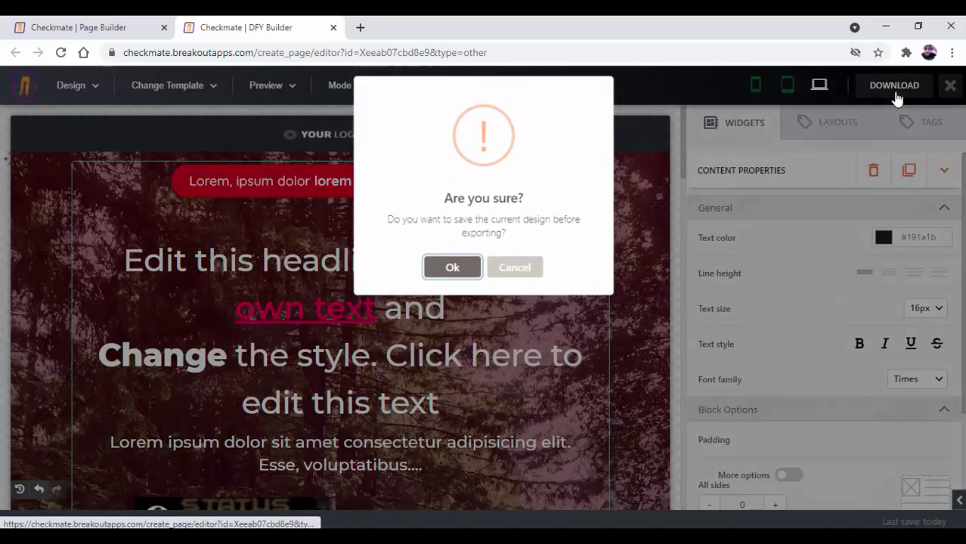
pyautogui.click(452, 274)
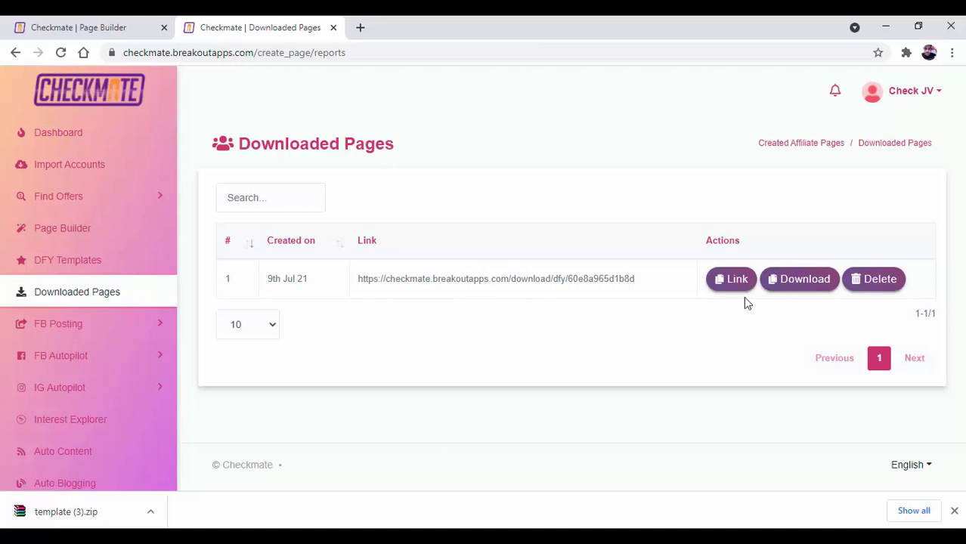
# Copy the downloaded page's link, and view that page from top to bottom in a new browser tab
pyautogui.click(725, 284)
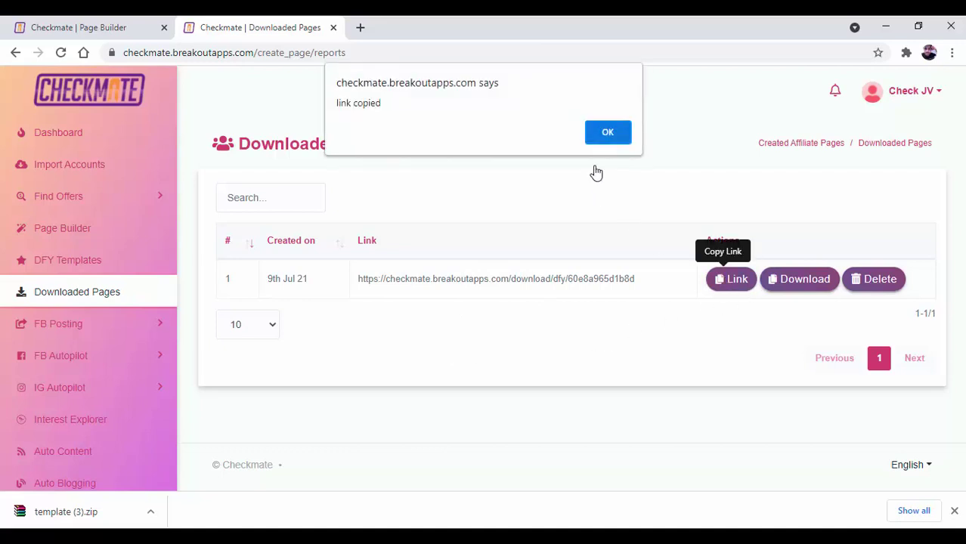
pyautogui.click(617, 134)
pyautogui.click(361, 26)
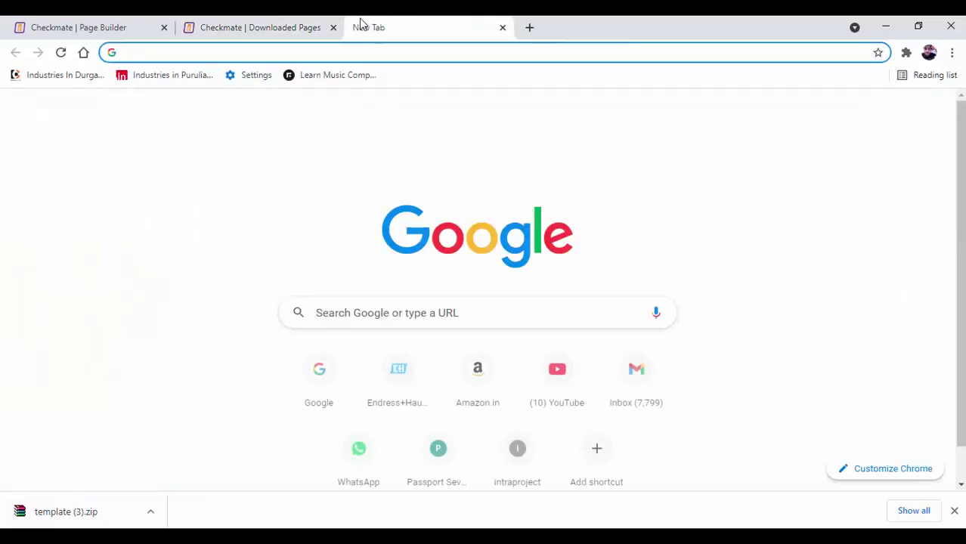
pyautogui.write('https://checkmate.breakoutapps.com/download/dfy/60e8a965d1b8d')
pyautogui.press('Return')
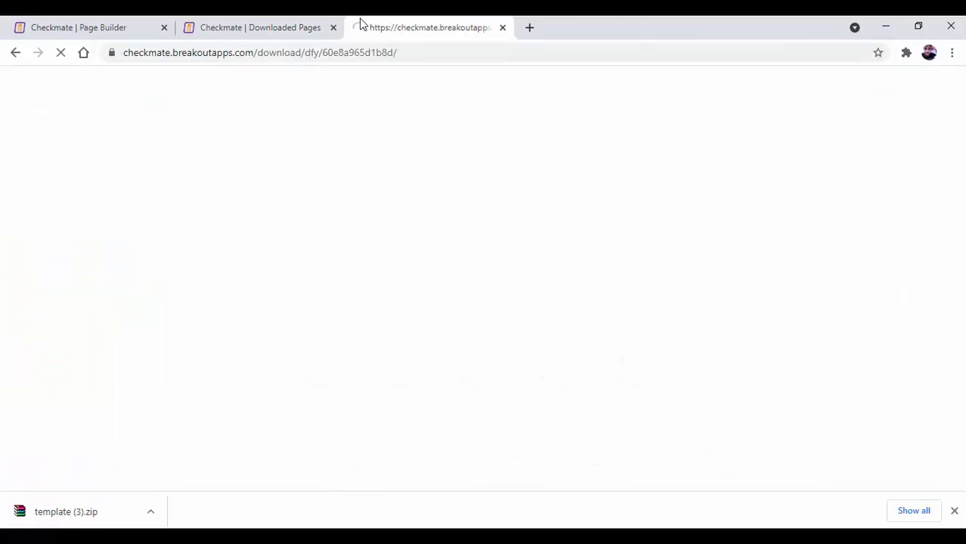
pyautogui.scroll(-6, 480, 257)
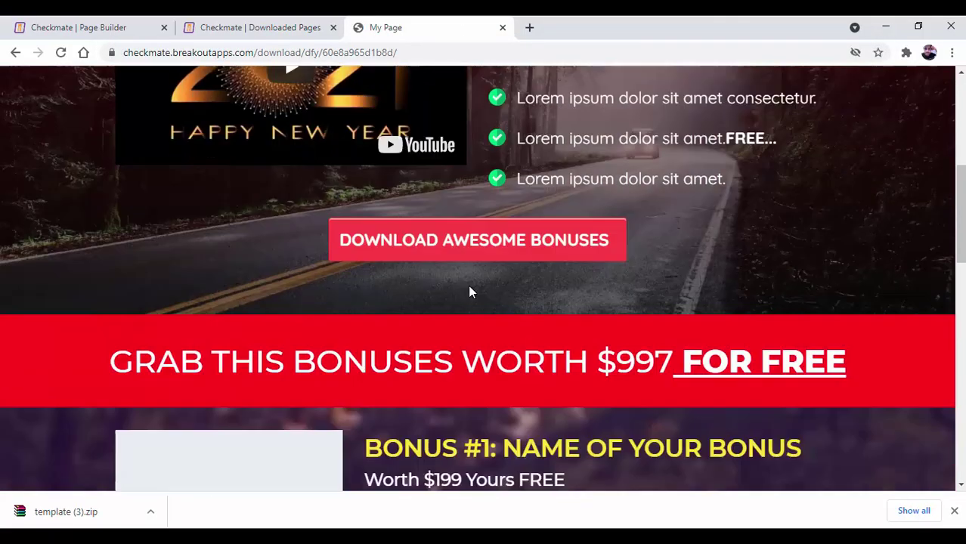
pyautogui.scroll(6, 470, 289)
# Delete the page from the downloaded pages list, and open the first page builder template for editing again
pyautogui.click(306, 22)
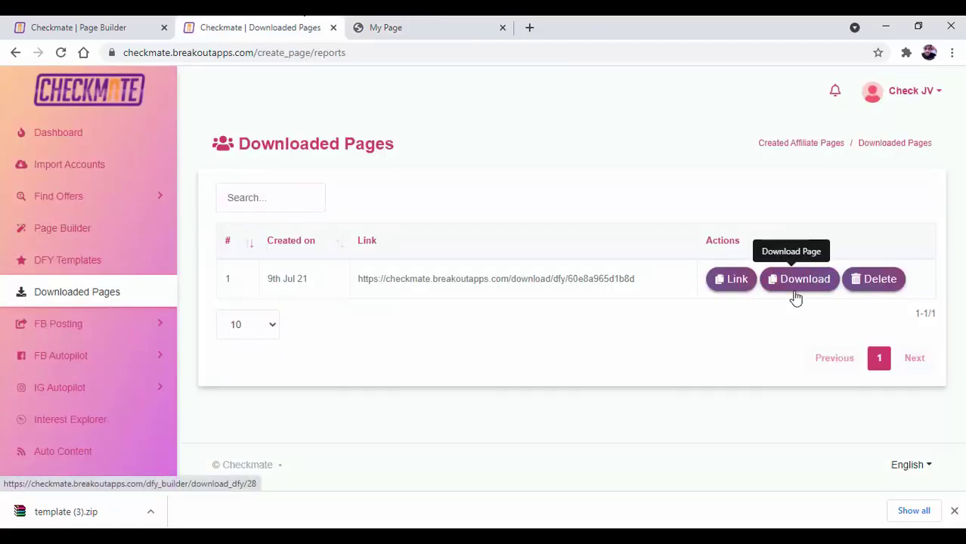
pyautogui.click(867, 280)
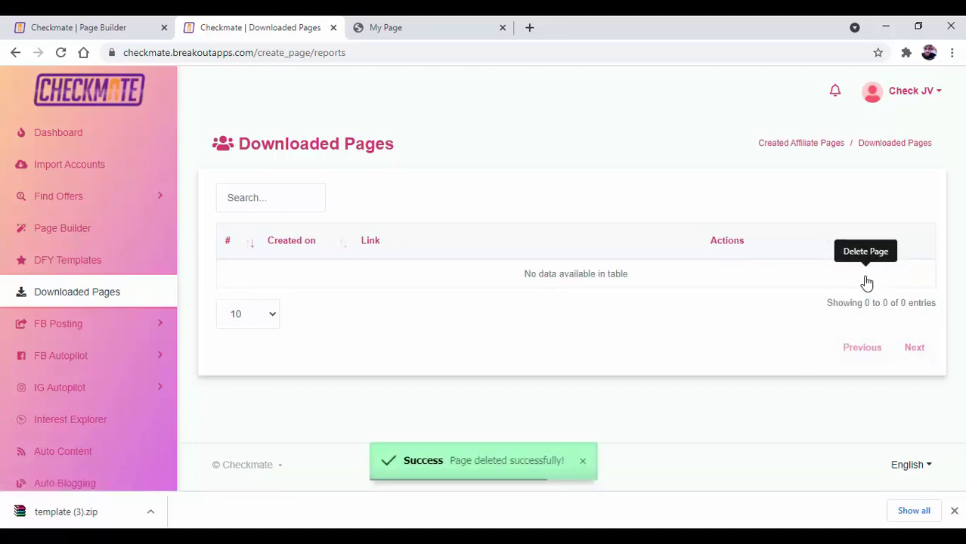
pyautogui.click(91, 237)
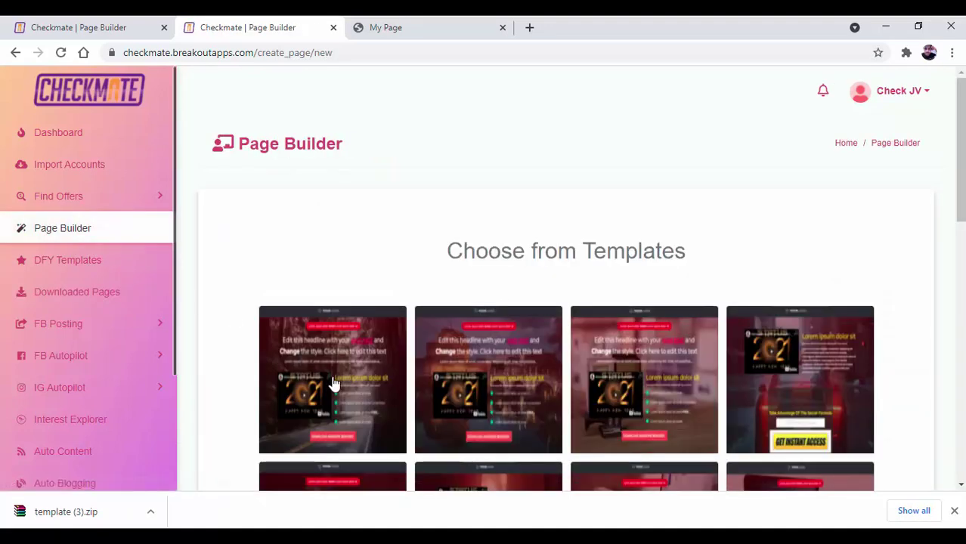
pyautogui.click(309, 397)
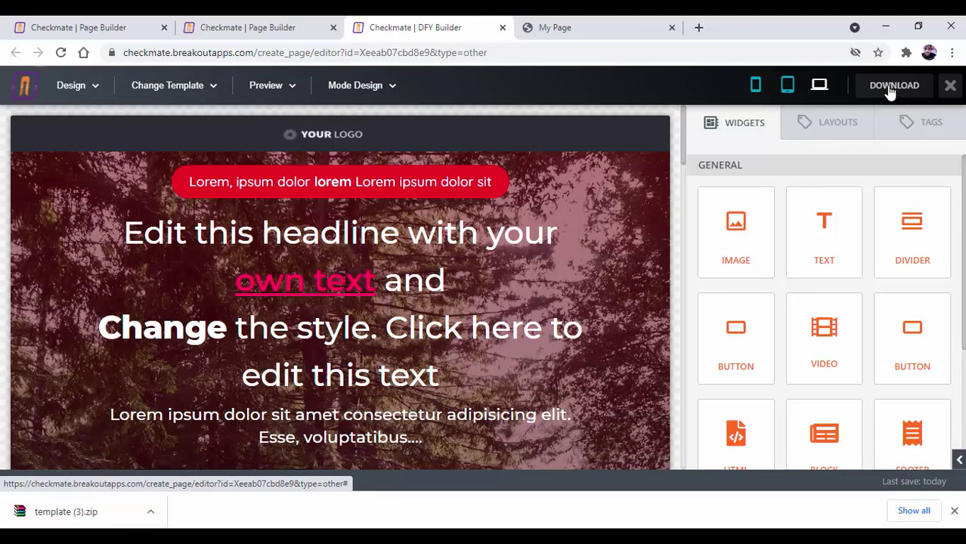
# Set pop-ups and redirects to Allow in the browser's site settings for Checkmate, and return to the page builder's template gallery
pyautogui.click(111, 53)
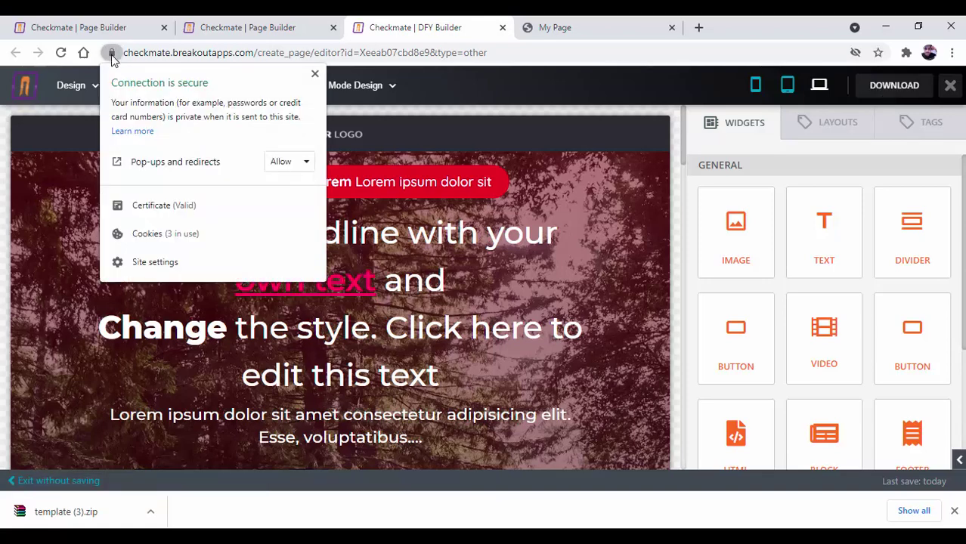
pyautogui.click(154, 262)
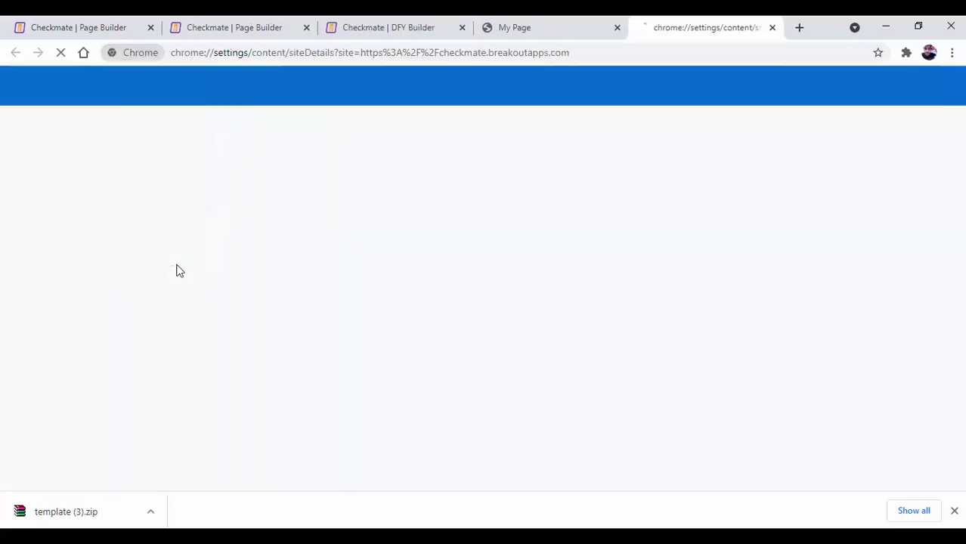
pyautogui.scroll(-4, 467, 296)
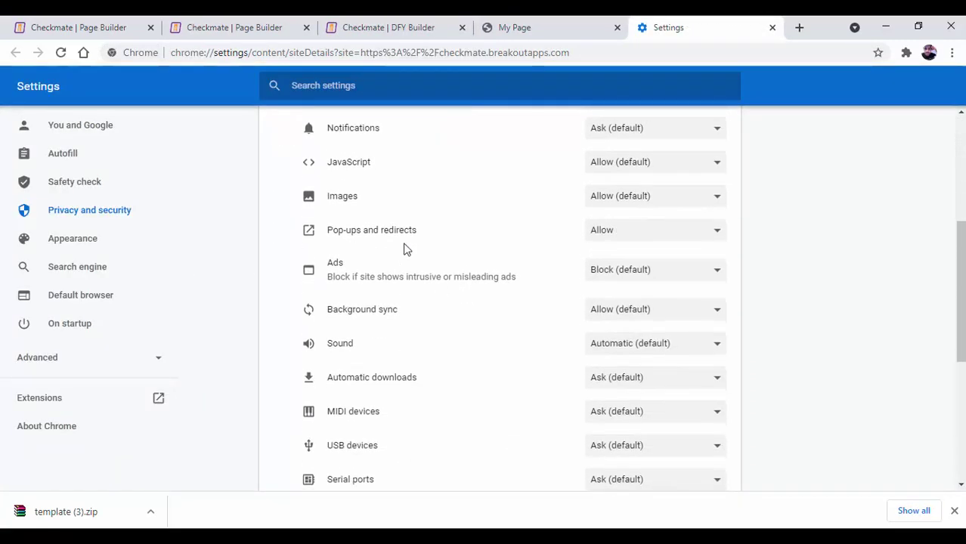
pyautogui.click(625, 237)
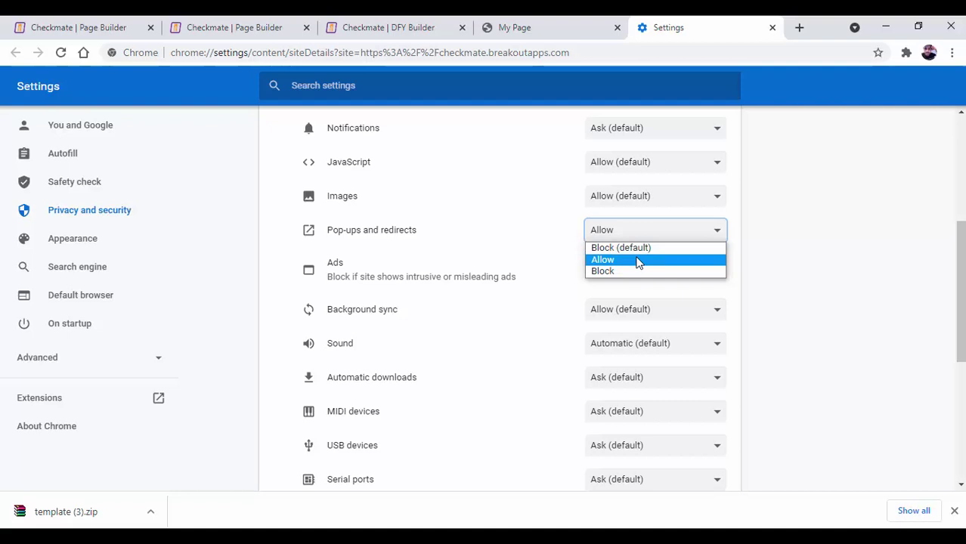
pyautogui.click(636, 261)
pyautogui.click(387, 28)
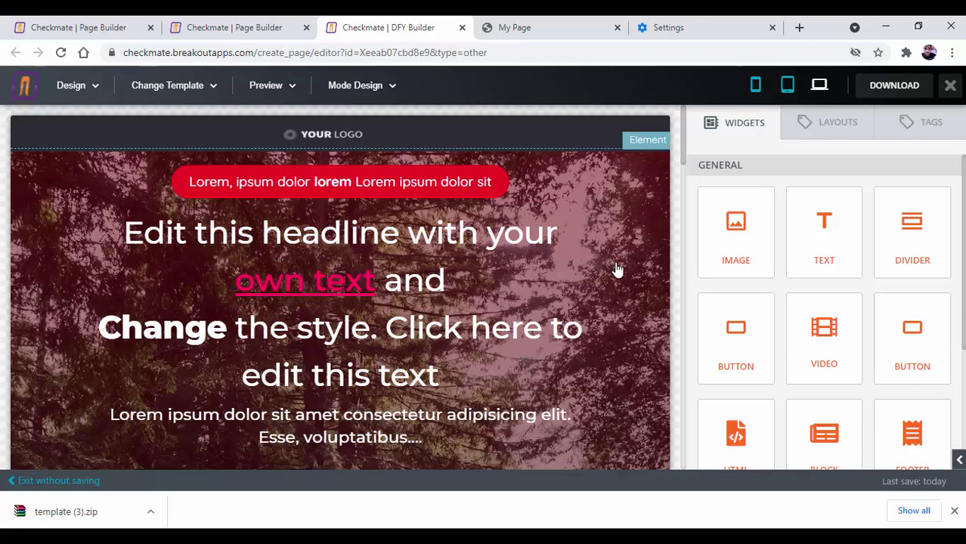
pyautogui.click(51, 24)
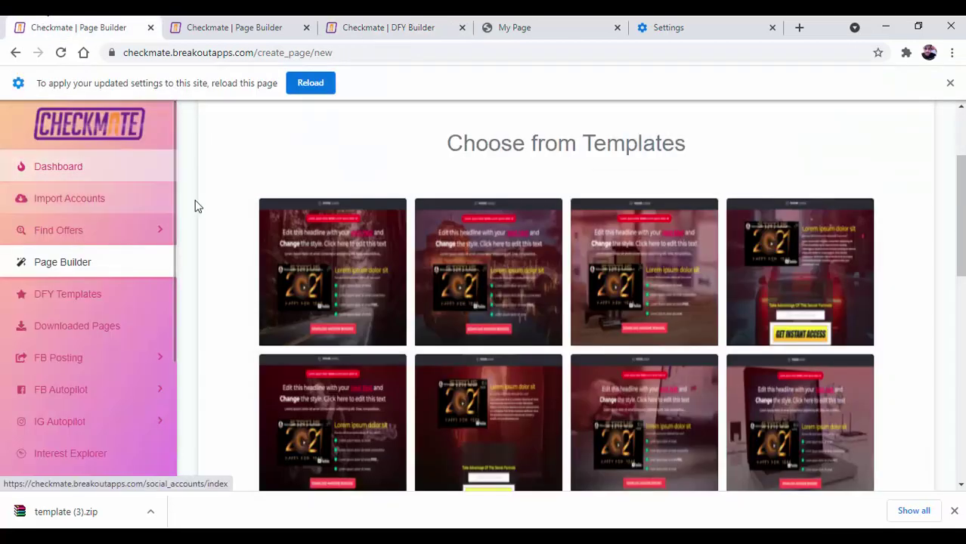